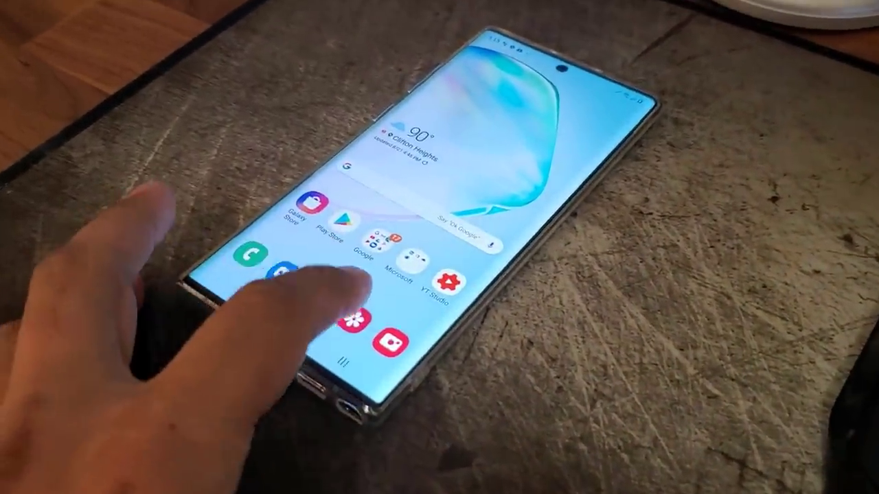
Open the phone's Gallery app.
{"action": "left_click", "coordinate": [302, 285]}
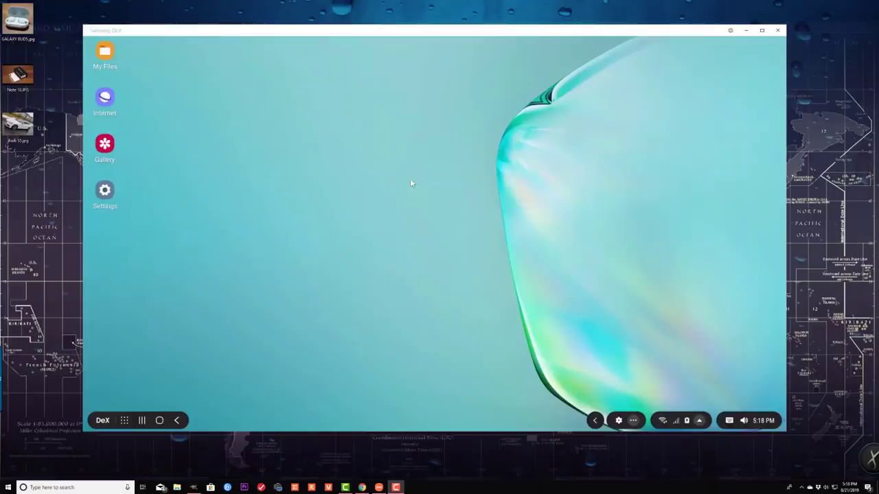
Exit Samsung DeX on the PC and bring Chrome back showing the DeX download page.
{"action": "left_click", "coordinate": [778, 32]}
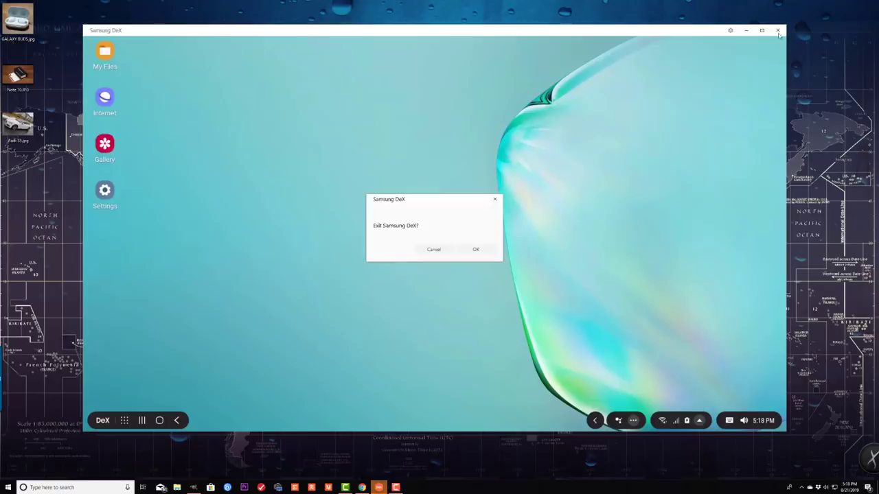
{"action": "left_click", "coordinate": [474, 248]}
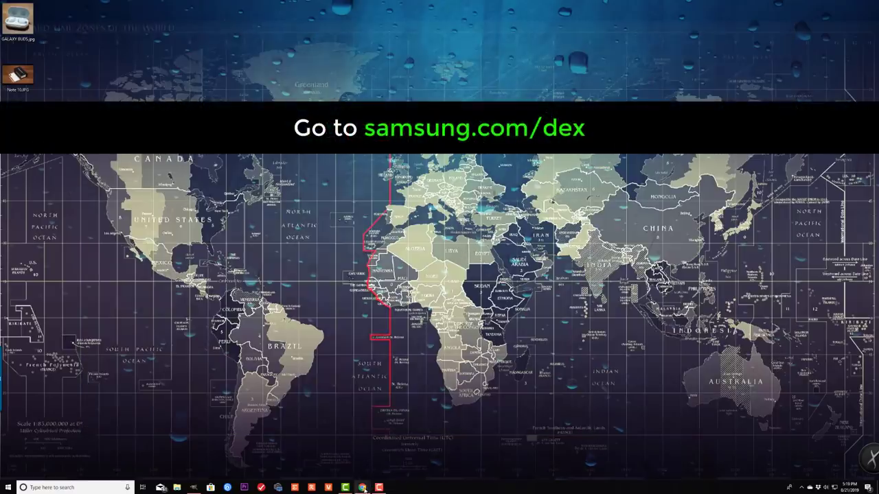
{"action": "left_click", "coordinate": [362, 487]}
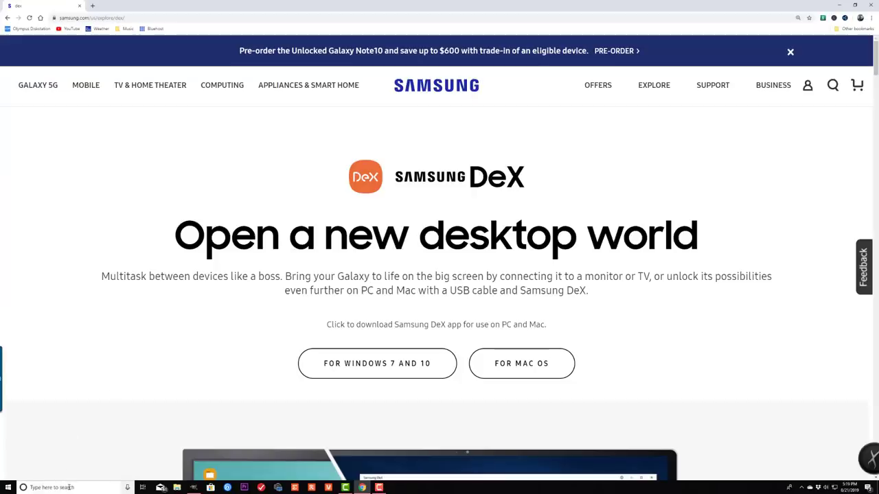
Search Windows for Samsung DeX and relaunch the app.
{"action": "left_click", "coordinate": [69, 487]}
{"action": "type", "text": "g"}
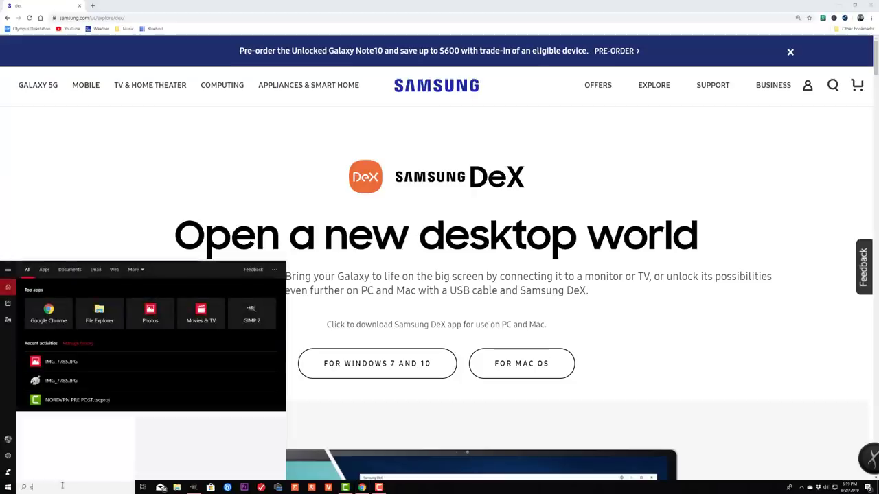
{"action": "type", "text": "amsung"}
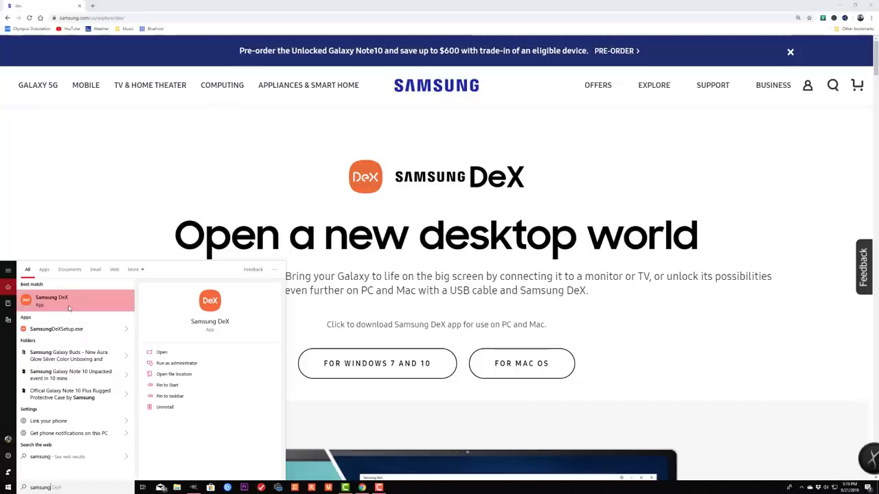
{"action": "left_click", "coordinate": [50, 302]}
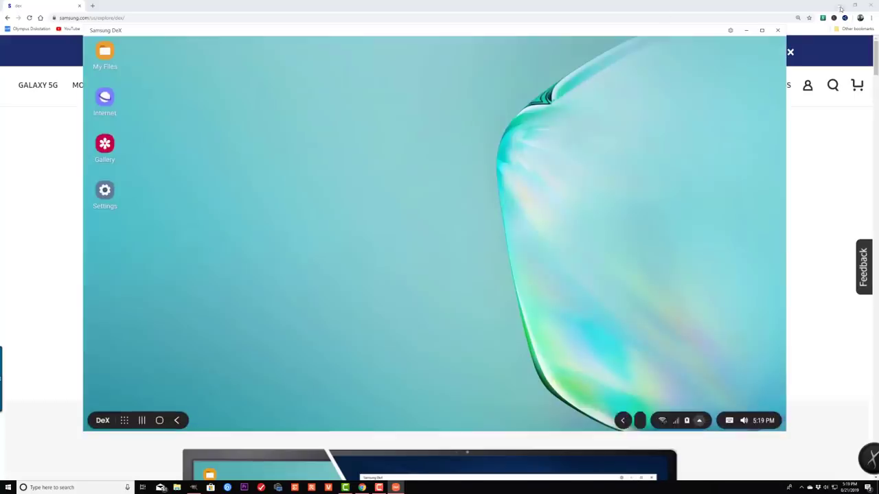
Minimize Chrome, reopen Gallery, and move GALAXY BUDS.jpg and Note 10.JPG into DeX.
{"action": "left_click", "coordinate": [839, 5]}
{"action": "left_click_drag", "start_coordinate": [502, 35], "coordinate": [505, 45]}
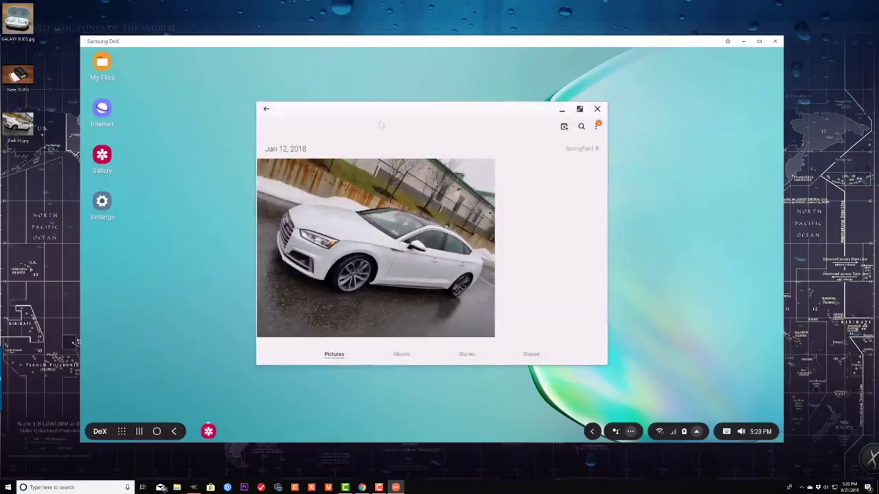
{"action": "left_click", "coordinate": [266, 109]}
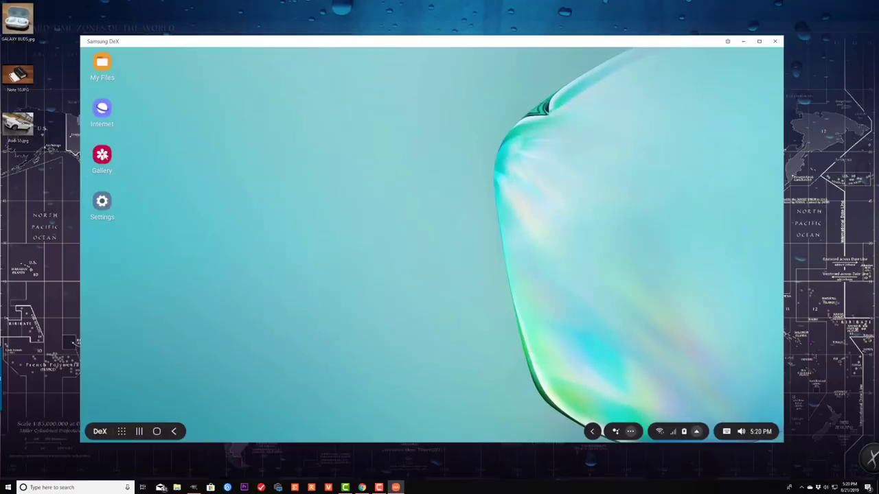
{"action": "double_click", "coordinate": [105, 157]}
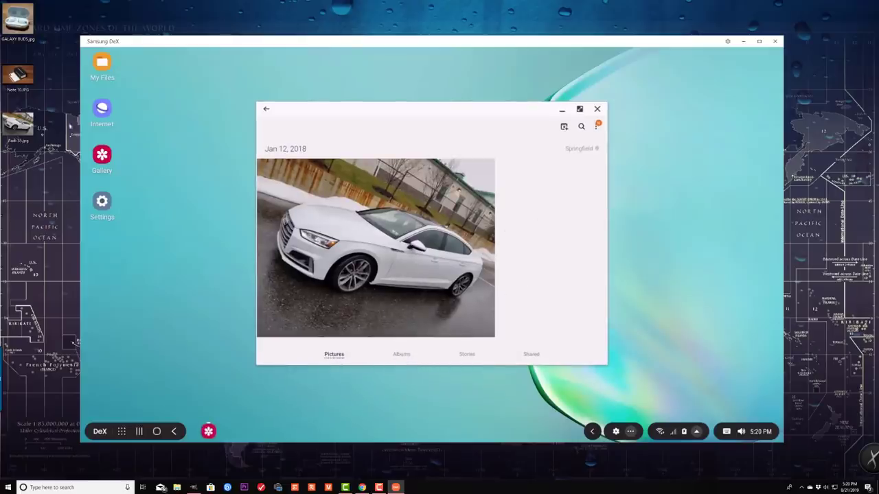
{"action": "left_click_drag", "start_coordinate": [46, 79], "coordinate": [179, 168]}
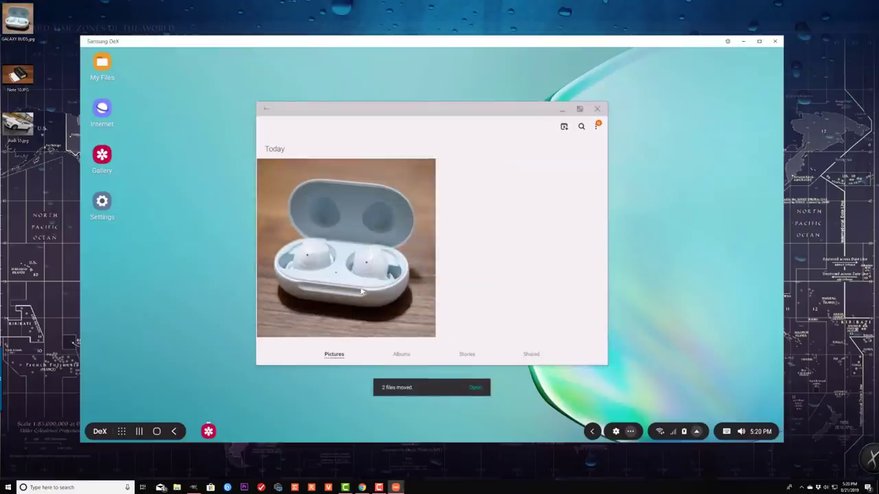
Scroll through Gallery, maximize and restore its window, then minimize it.
{"action": "scroll", "coordinate": [385, 234], "scroll_direction": "down", "scroll_amount": 5}
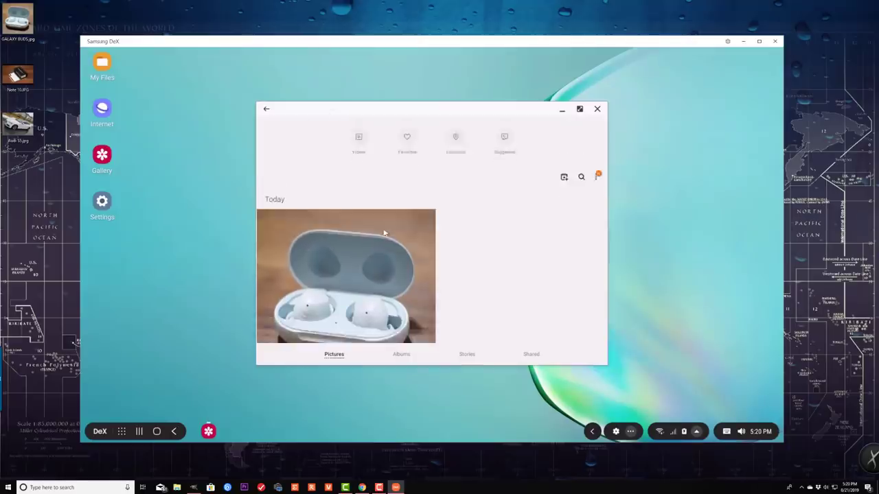
{"action": "scroll", "coordinate": [384, 233], "scroll_direction": "up", "scroll_amount": 5}
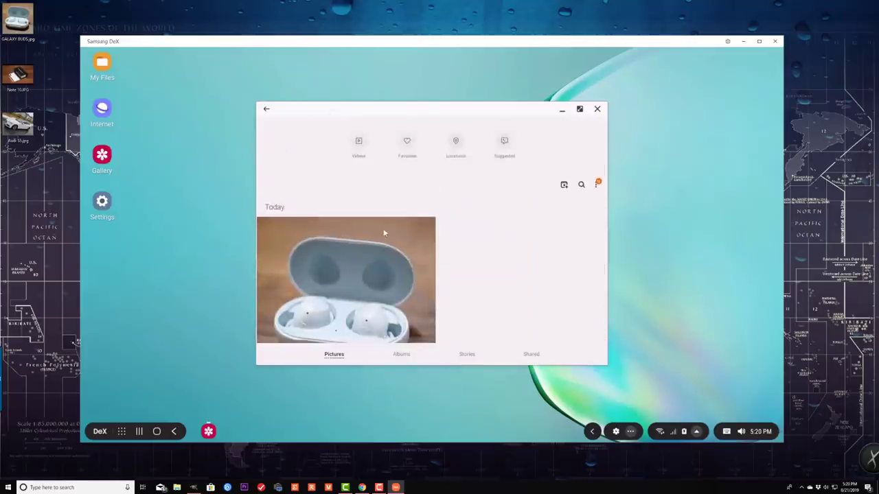
{"action": "scroll", "coordinate": [384, 233], "scroll_direction": "down", "scroll_amount": 5}
{"action": "scroll", "coordinate": [384, 233], "scroll_direction": "up", "scroll_amount": 4}
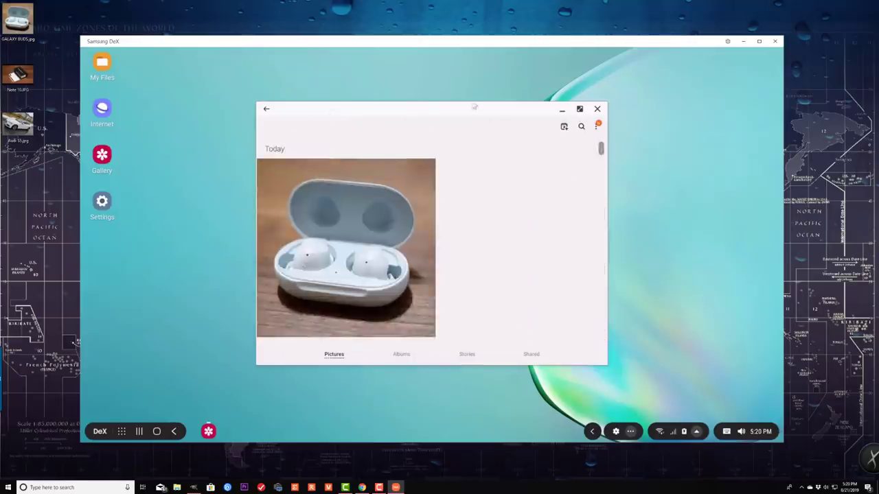
{"action": "left_click_drag", "start_coordinate": [473, 108], "coordinate": [439, 119]}
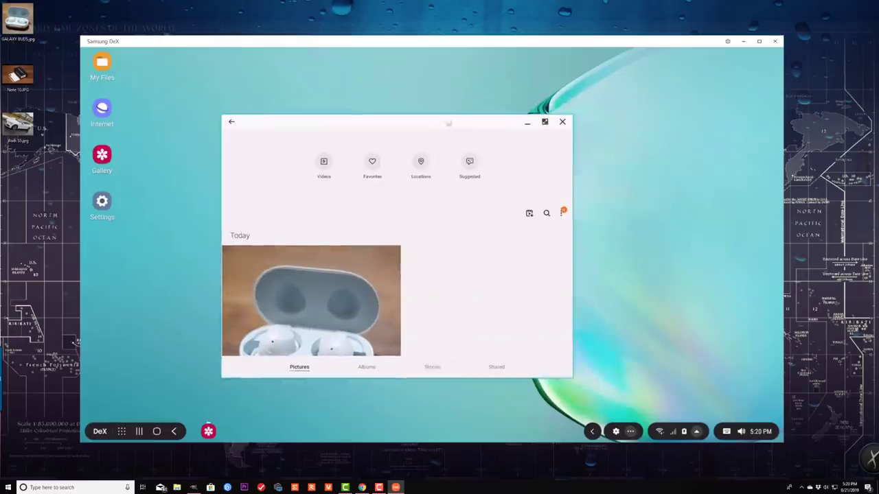
{"action": "left_click", "coordinate": [543, 124]}
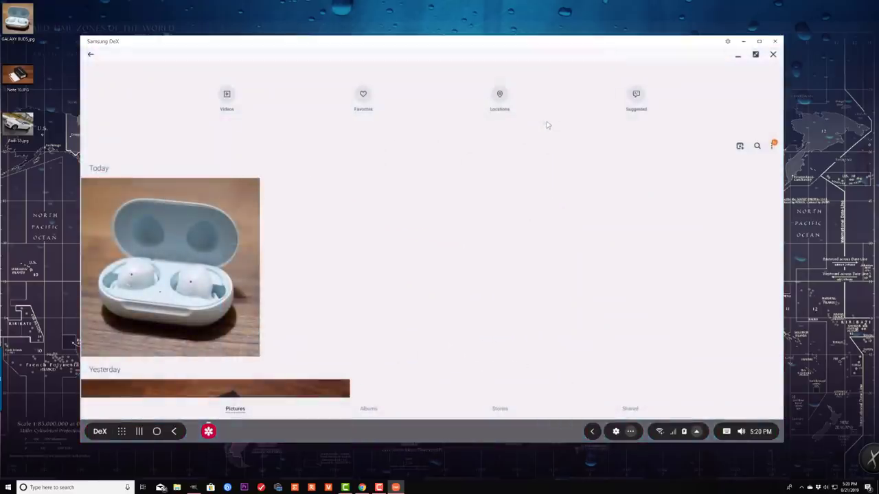
{"action": "left_click", "coordinate": [755, 54]}
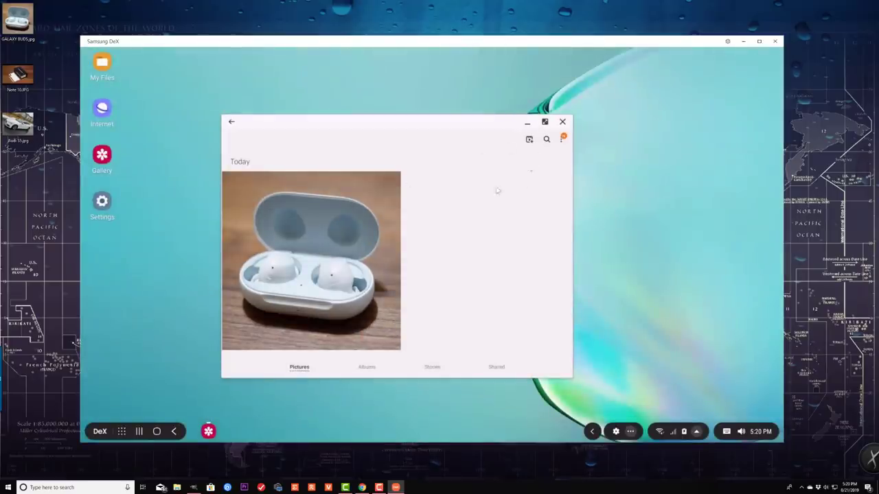
{"action": "left_click", "coordinate": [527, 124]}
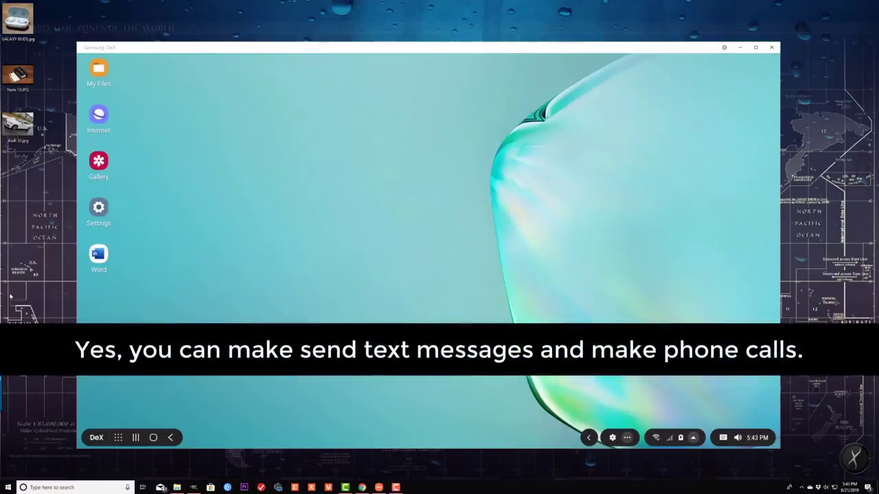
Find Messages by searching 'message' in the app drawer and open it.
{"action": "left_click", "coordinate": [369, 215]}
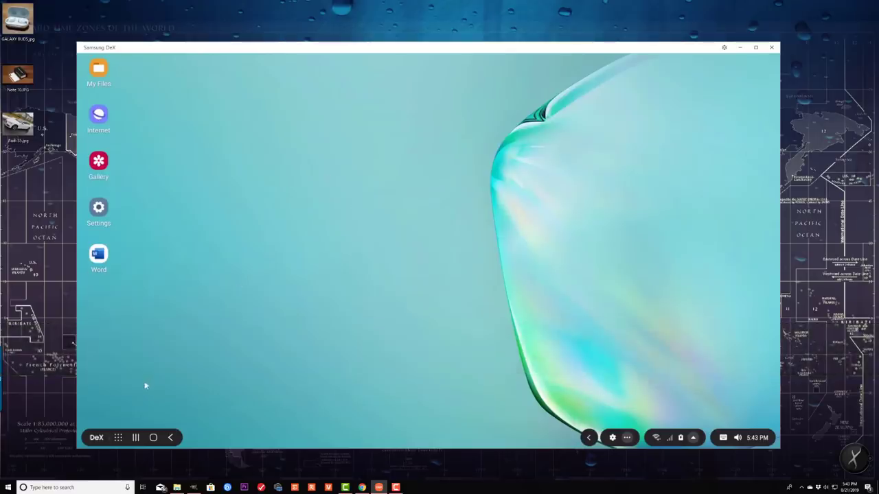
{"action": "left_click", "coordinate": [119, 439]}
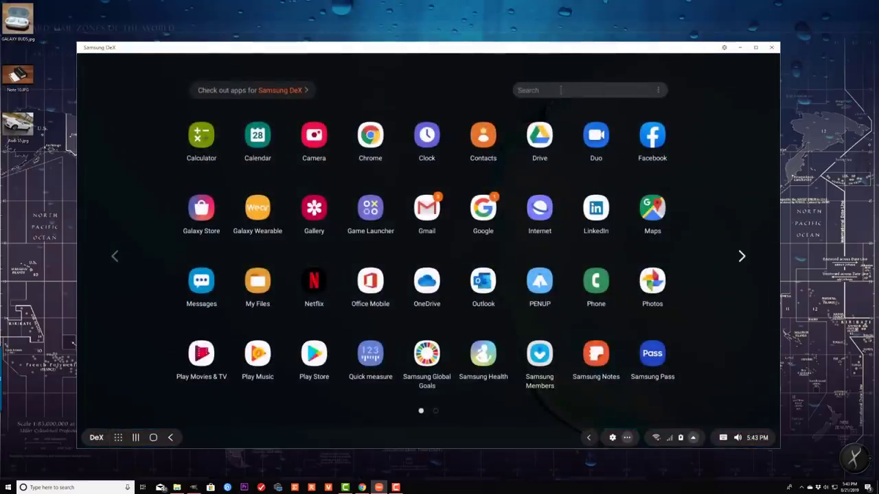
{"action": "left_click", "coordinate": [557, 90]}
{"action": "type", "text": "messages"}
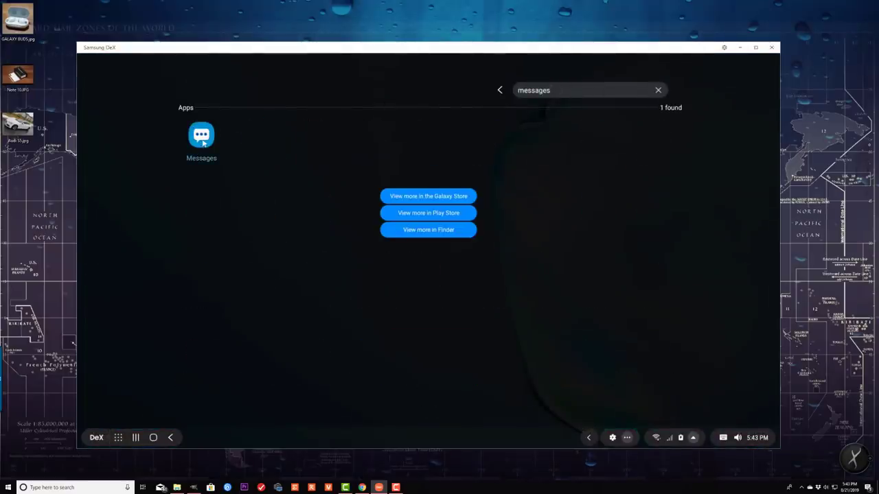
{"action": "left_click", "coordinate": [202, 137]}
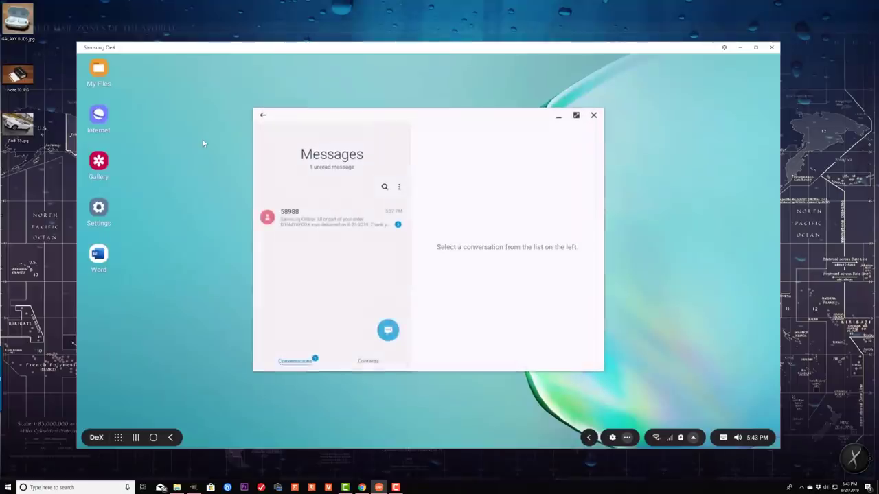
Reply 'Thanks.' in the order-delivery conversation.
{"action": "left_click", "coordinate": [331, 224]}
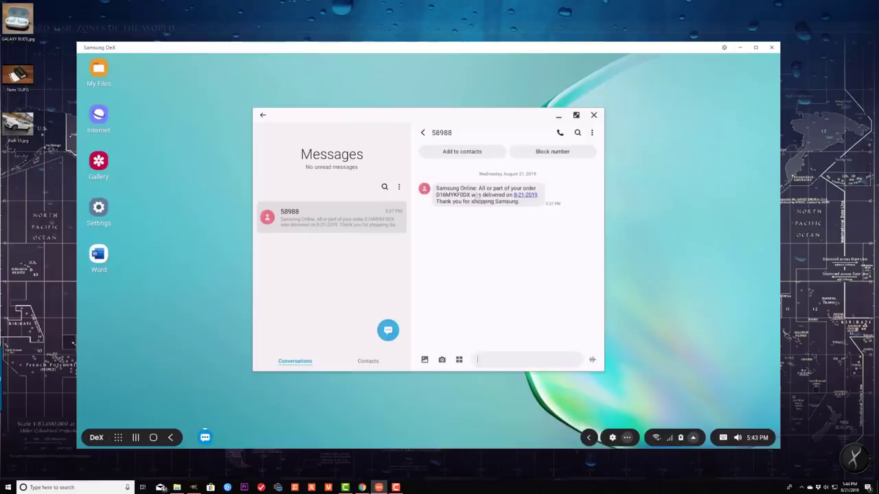
{"action": "left_click", "coordinate": [488, 359]}
{"action": "type", "text": "thank"}
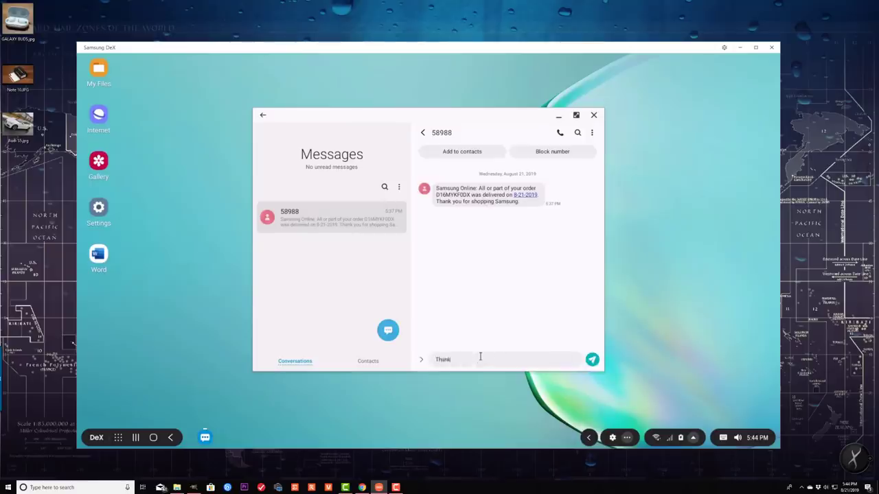
{"action": "type", "text": "s."}
{"action": "left_click", "coordinate": [594, 361]}
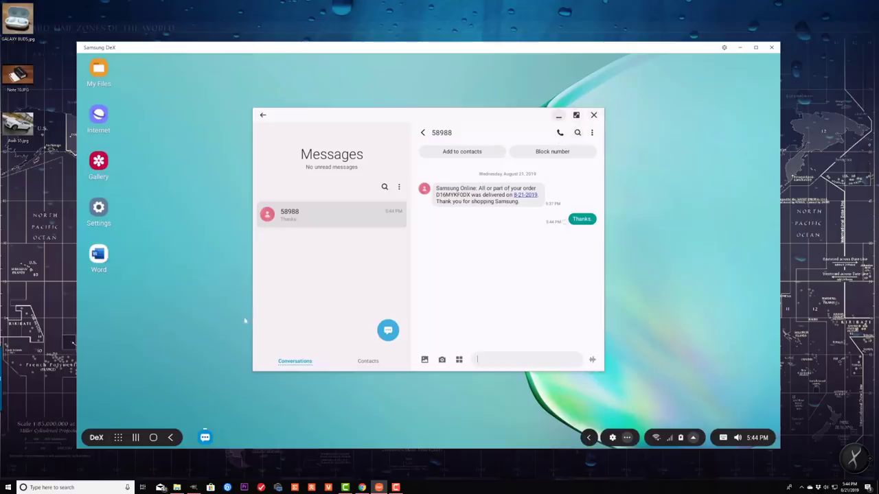
Open the Phone app via app search, then close both Phone and Messages.
{"action": "left_click", "coordinate": [118, 438]}
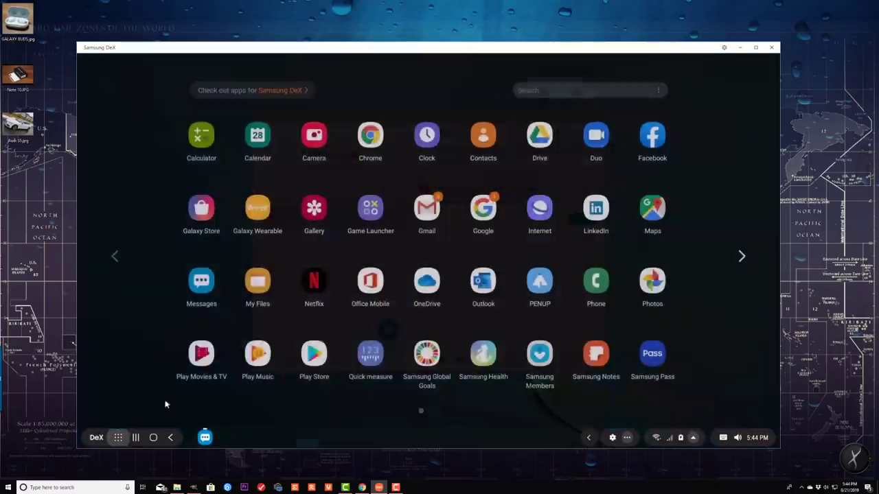
{"action": "left_click", "coordinate": [562, 90]}
{"action": "type", "text": "phone"}
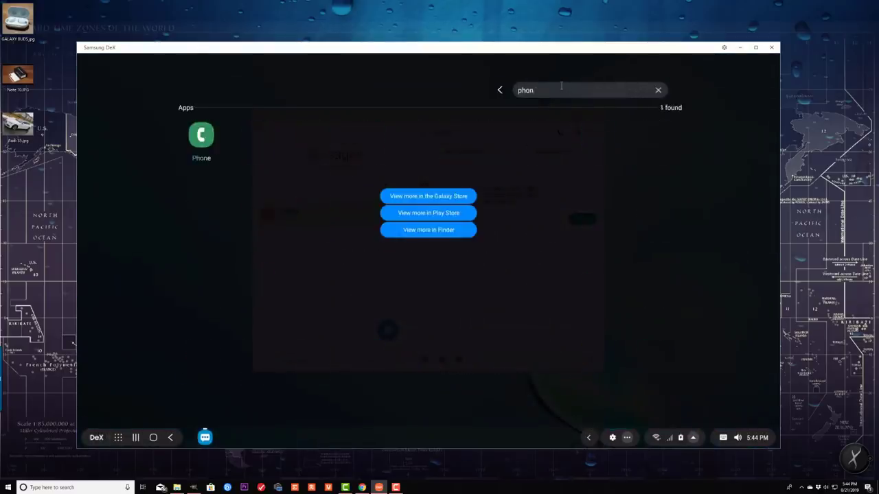
{"action": "left_click", "coordinate": [201, 137]}
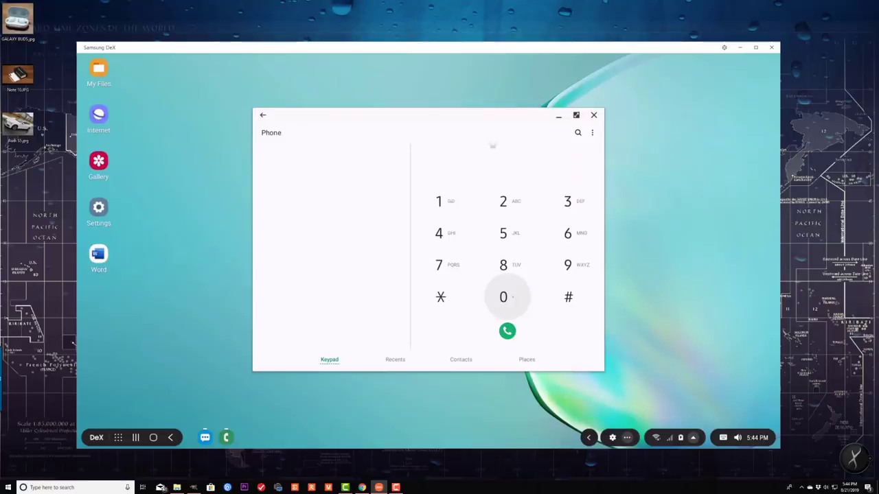
{"action": "left_click", "coordinate": [594, 116]}
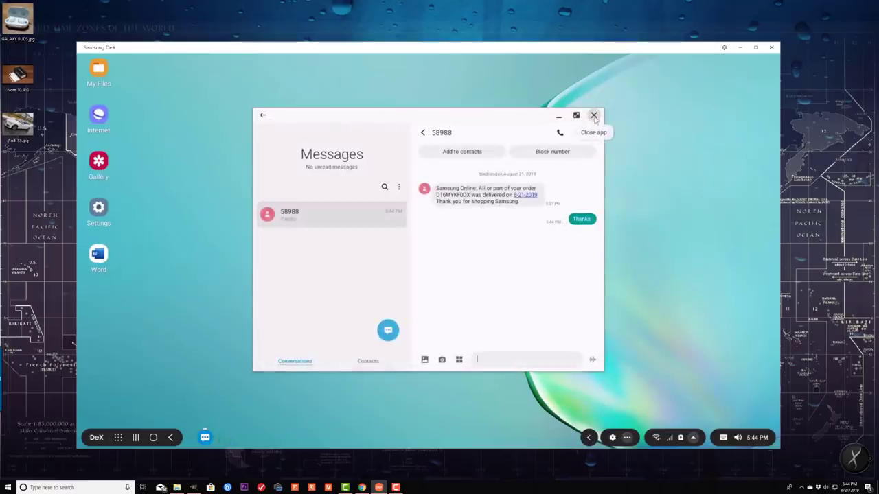
{"action": "left_click", "coordinate": [594, 115]}
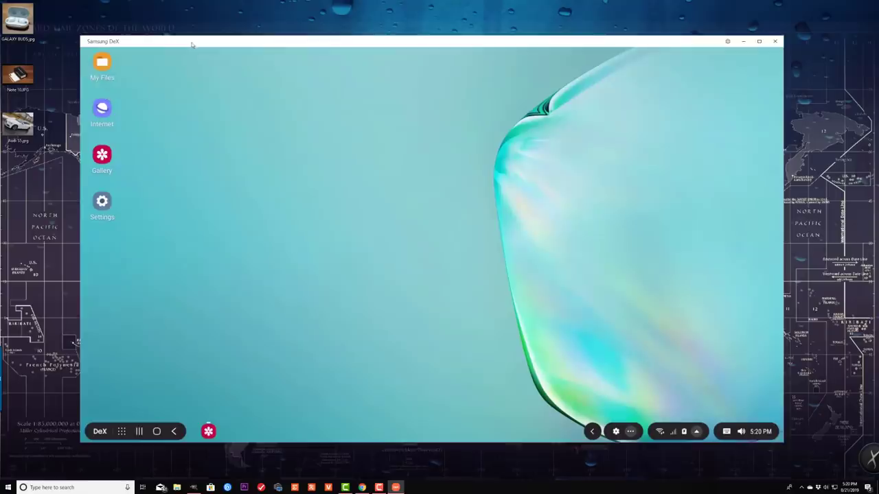
{"action": "left_click_drag", "start_coordinate": [192, 44], "coordinate": [204, 45]}
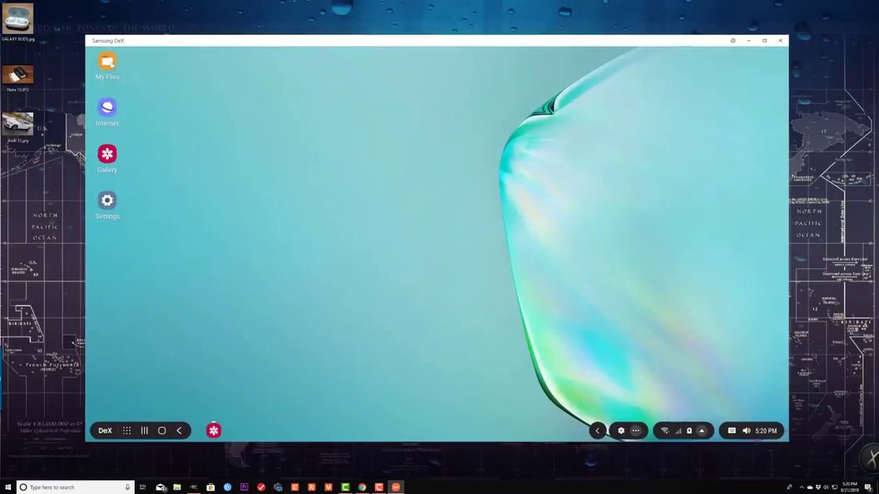
{"action": "double_click", "coordinate": [108, 63]}
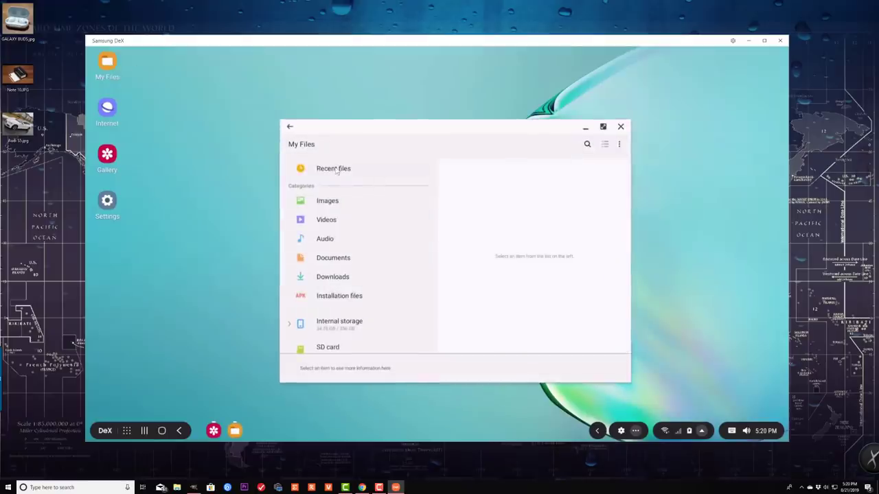
{"action": "left_click", "coordinate": [337, 171]}
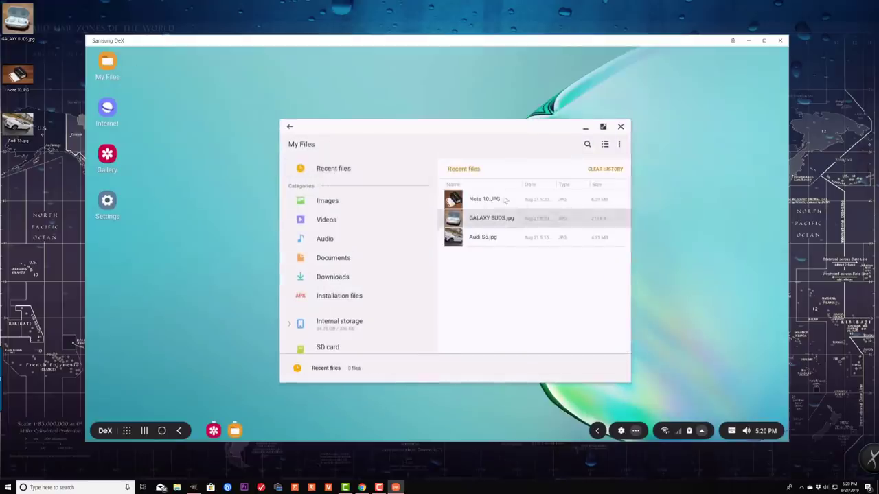
{"action": "double_click", "coordinate": [505, 200]}
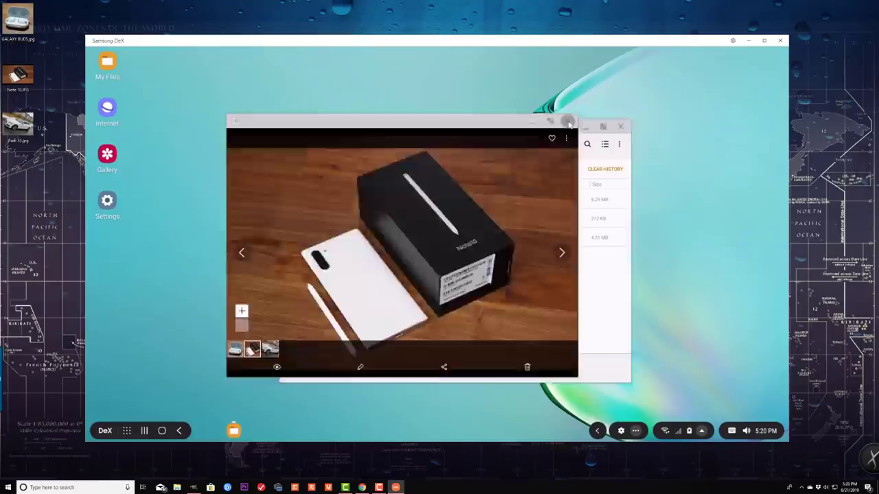
{"action": "left_click", "coordinate": [567, 122]}
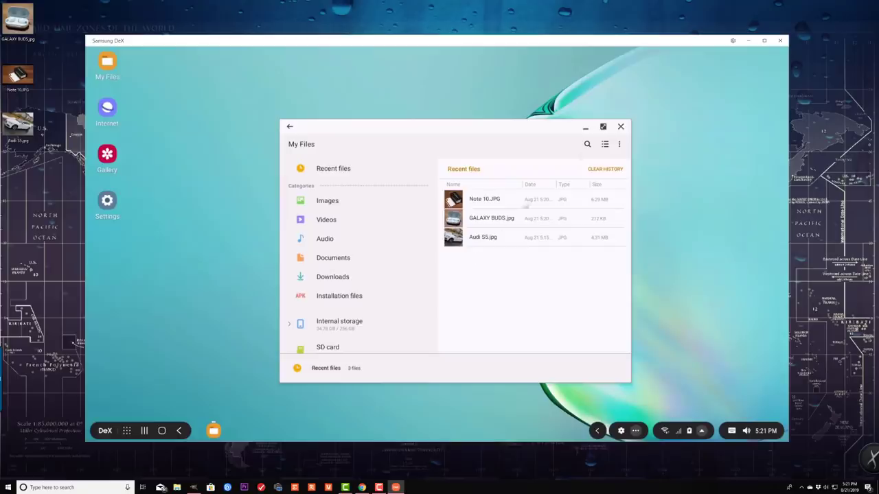
Close My Files, open and close Internet, then view Settings' Samsung DeX page.
{"action": "left_click", "coordinate": [621, 126]}
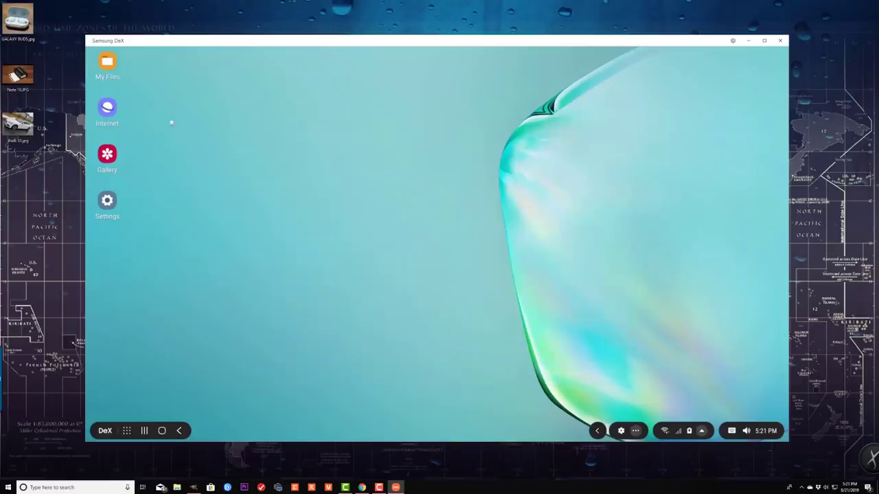
{"action": "double_click", "coordinate": [108, 110]}
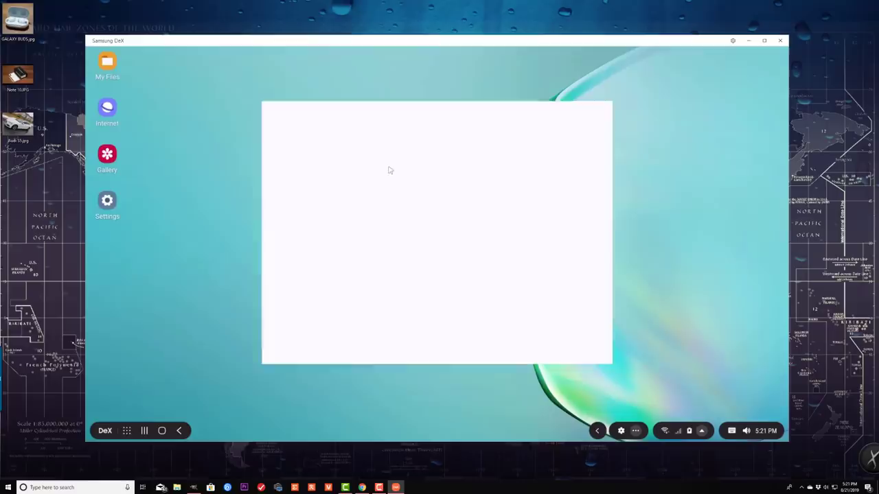
{"action": "left_click", "coordinate": [602, 109]}
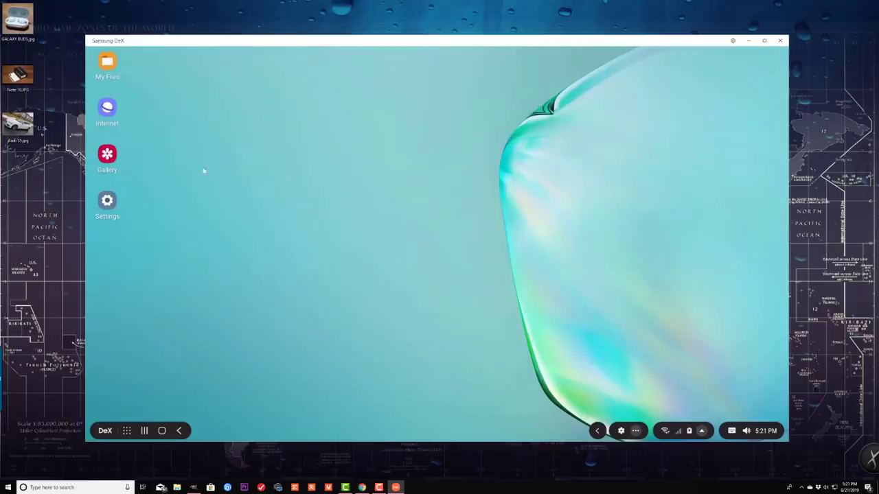
{"action": "double_click", "coordinate": [113, 209]}
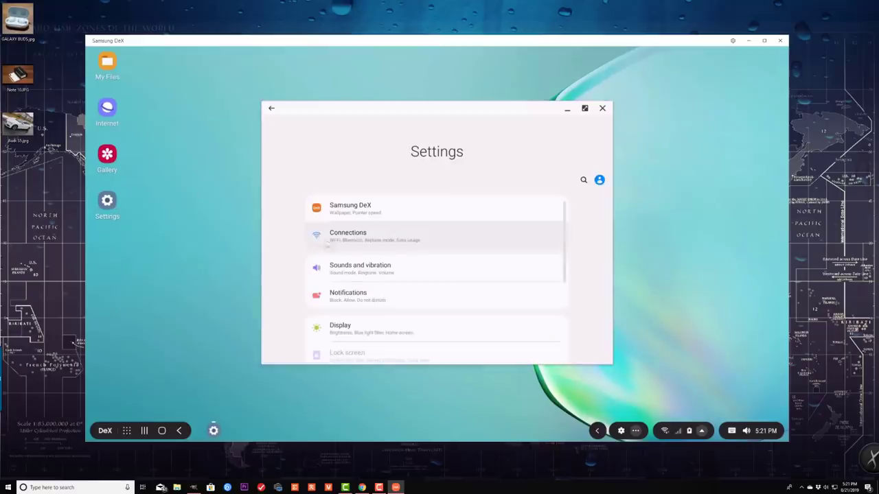
{"action": "left_click_drag", "start_coordinate": [564, 217], "coordinate": [569, 198]}
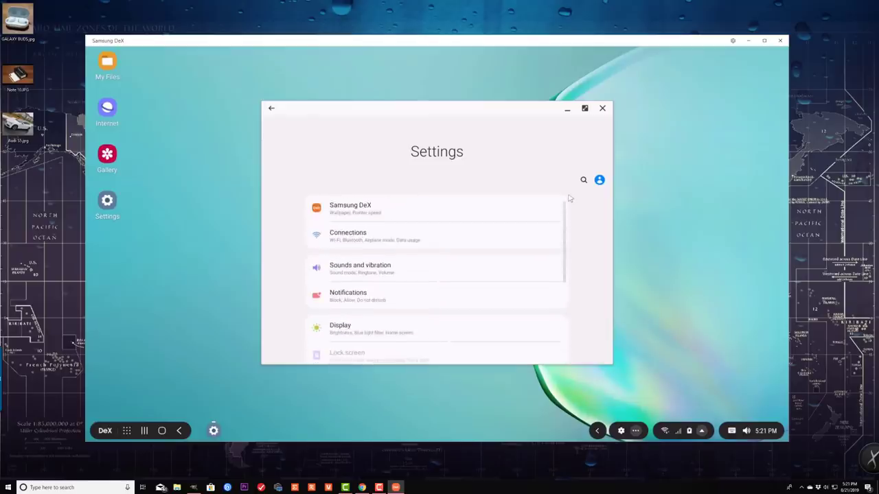
{"action": "left_click", "coordinate": [385, 206]}
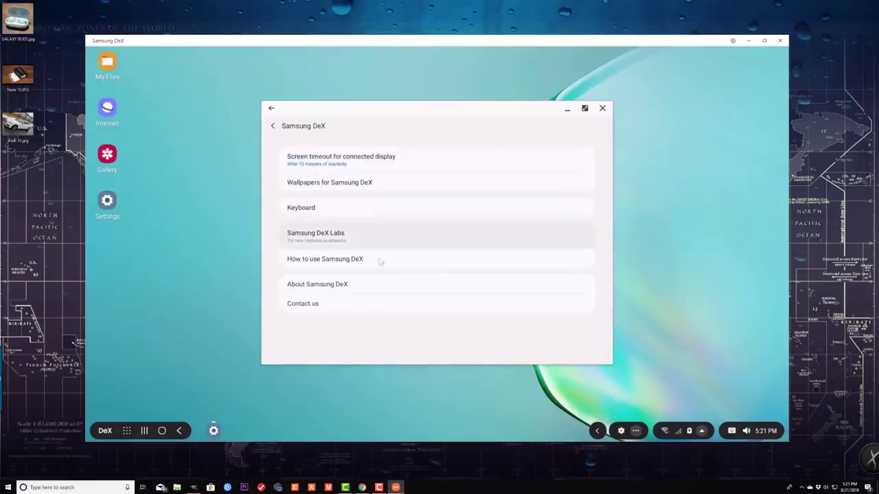
{"action": "left_click", "coordinate": [273, 126]}
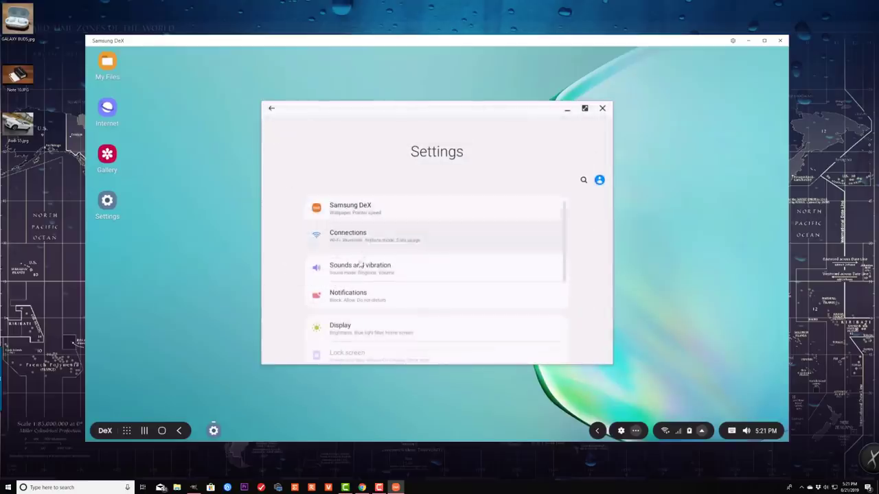
Look through Display settings, close Settings, and show the full app list.
{"action": "left_click", "coordinate": [352, 331]}
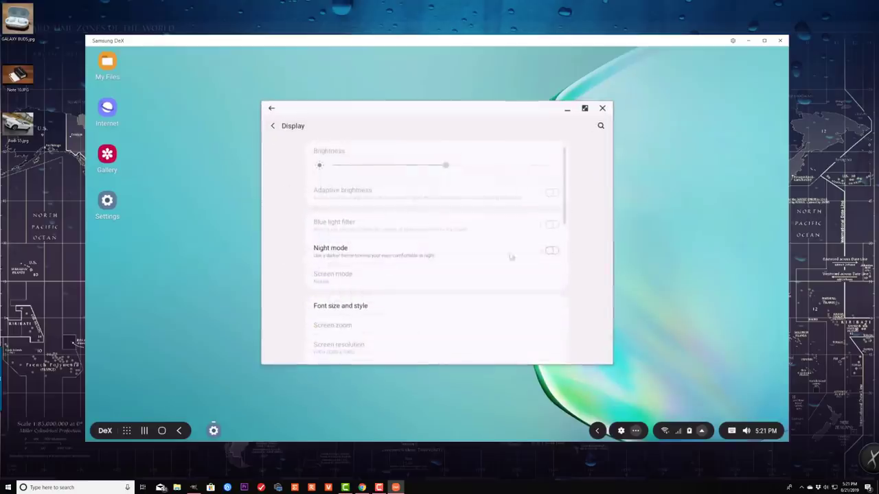
{"action": "scroll", "coordinate": [565, 198], "scroll_direction": "down", "scroll_amount": 1}
{"action": "scroll", "coordinate": [575, 173], "scroll_direction": "up", "scroll_amount": 1}
{"action": "left_click", "coordinate": [602, 108]}
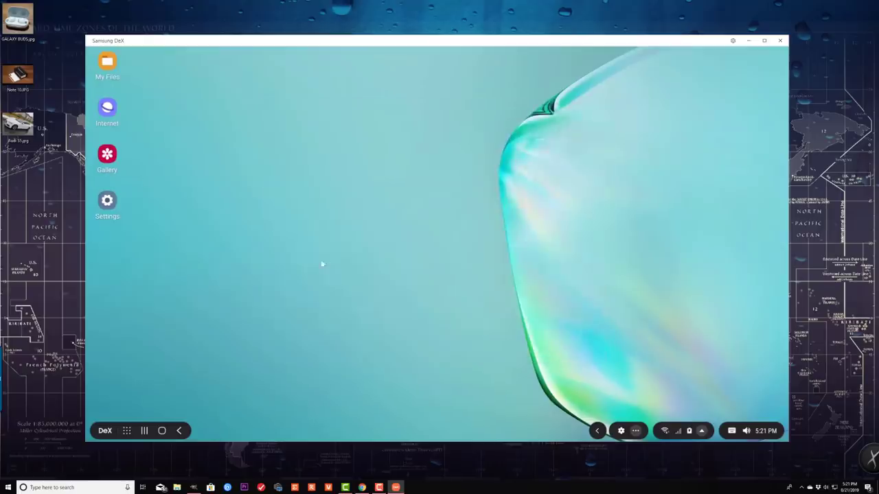
{"action": "left_click", "coordinate": [127, 430]}
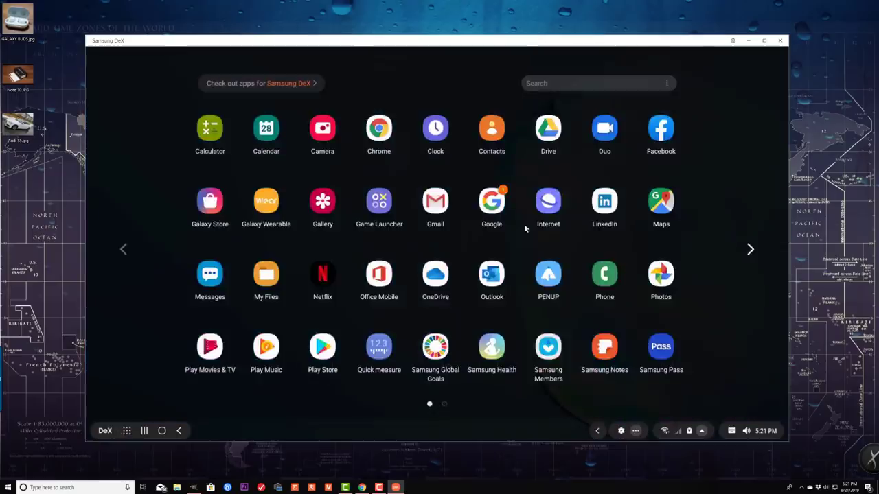
{"action": "scroll", "coordinate": [523, 224], "scroll_direction": "down", "scroll_amount": 1}
Launch YouTube from the app drawer and play the 'Is Suicide Justified?' video.
{"action": "scroll", "coordinate": [524, 229], "scroll_direction": "up", "scroll_amount": 1}
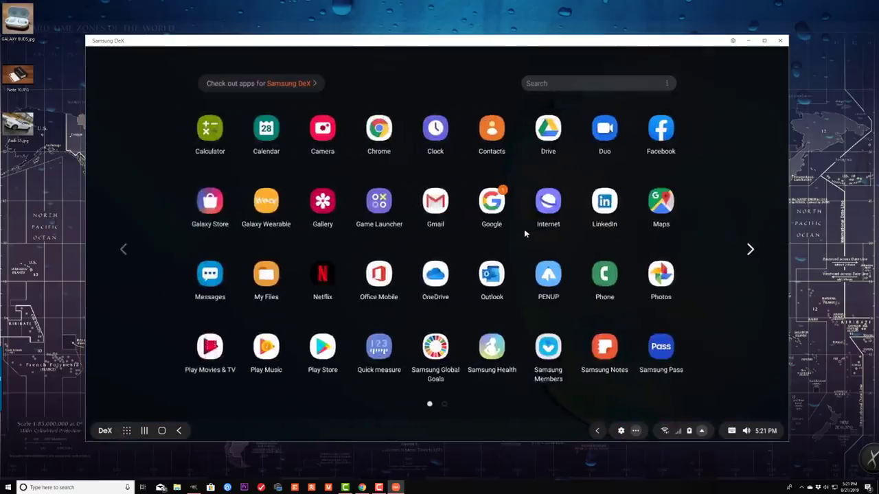
{"action": "scroll", "coordinate": [524, 234], "scroll_direction": "down", "scroll_amount": 1}
{"action": "scroll", "coordinate": [525, 233], "scroll_direction": "up", "scroll_amount": 1}
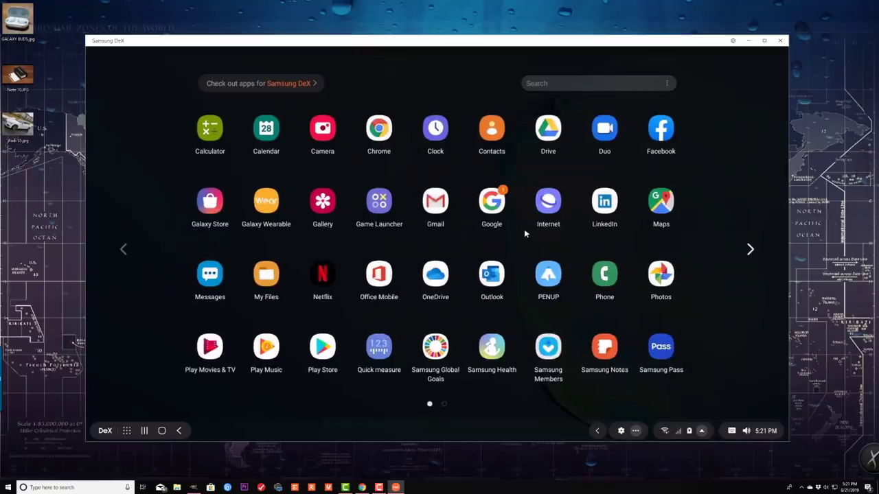
{"action": "scroll", "coordinate": [524, 233], "scroll_direction": "down", "scroll_amount": 1}
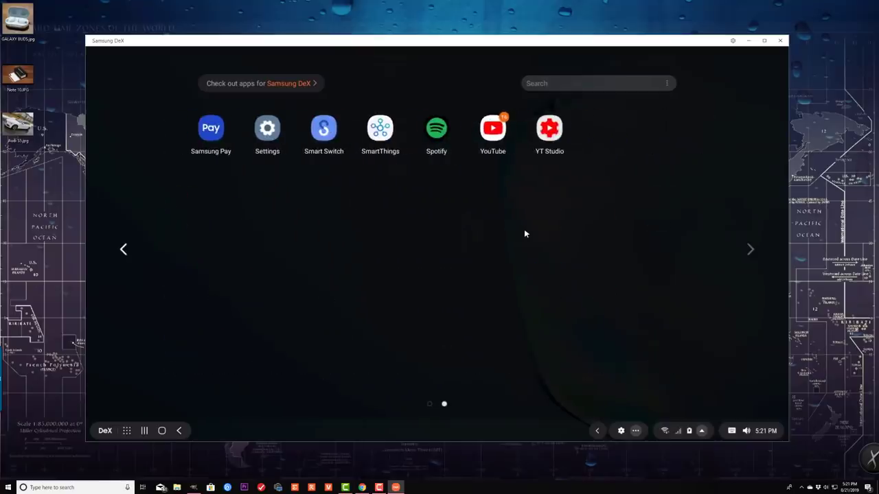
{"action": "left_click", "coordinate": [492, 130]}
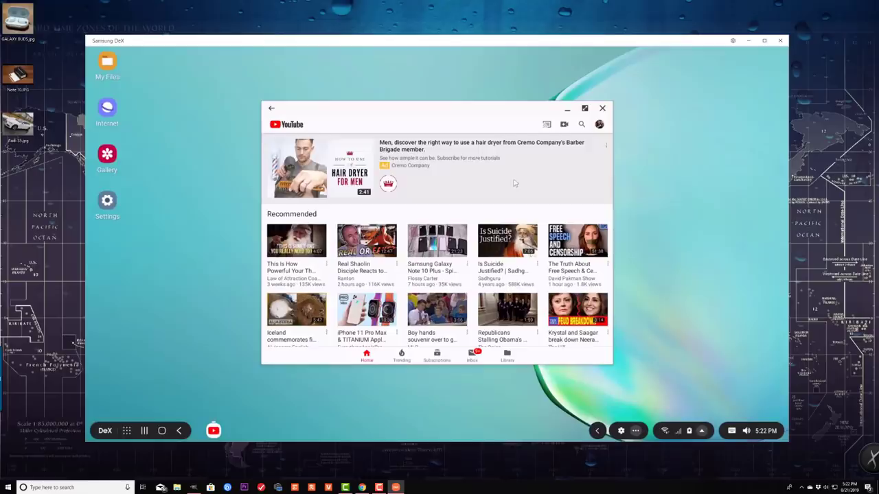
{"action": "left_click", "coordinate": [507, 241]}
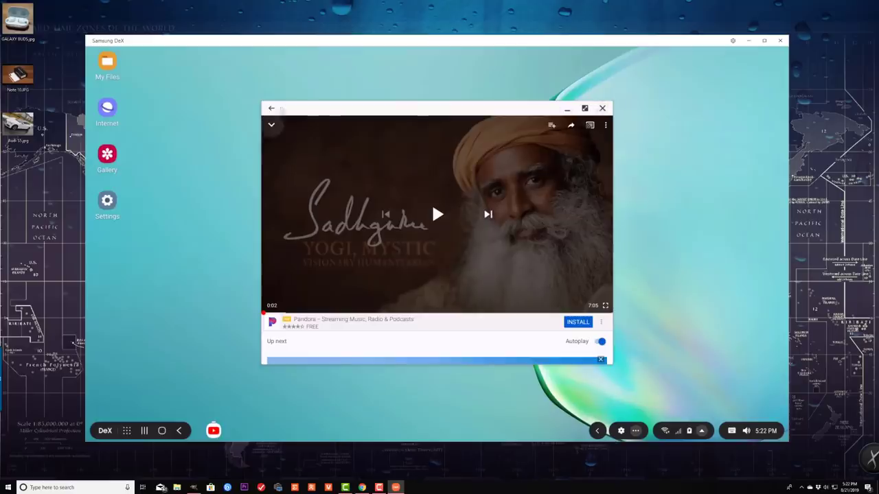
Minimize YouTube, open and dismiss Recents, then open the app drawer and return Home.
{"action": "left_click", "coordinate": [567, 107]}
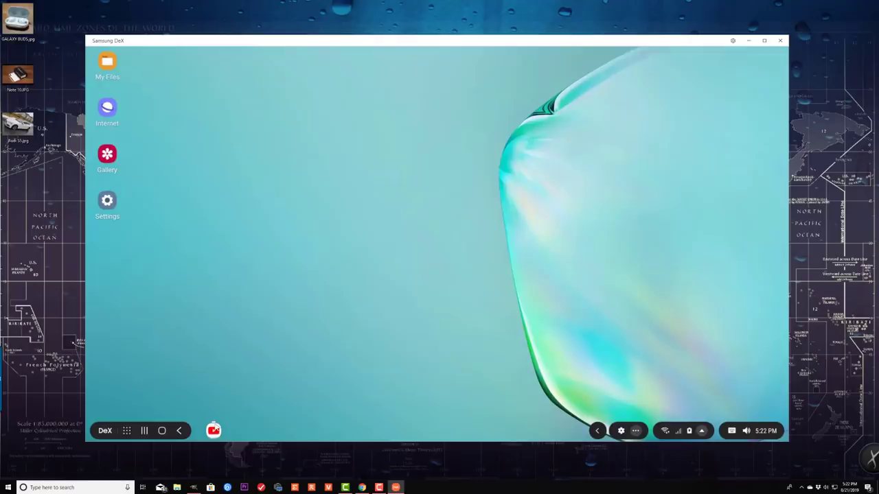
{"action": "left_click", "coordinate": [144, 431]}
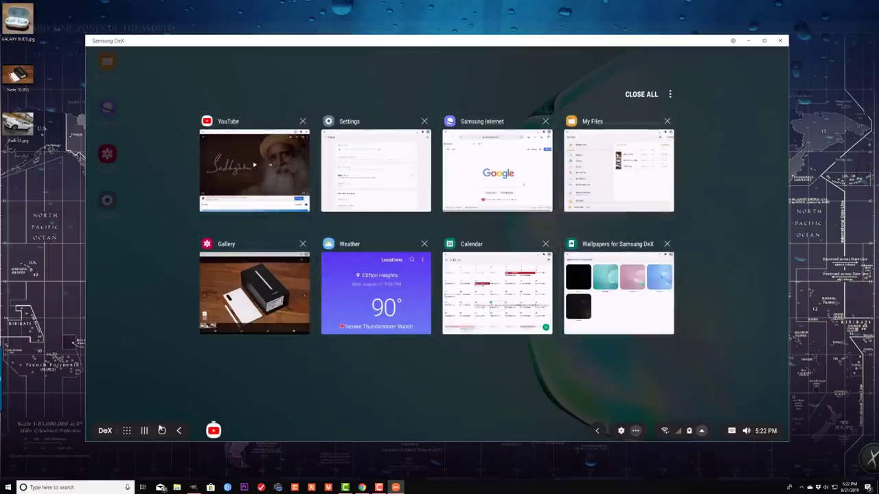
{"action": "left_click", "coordinate": [144, 431]}
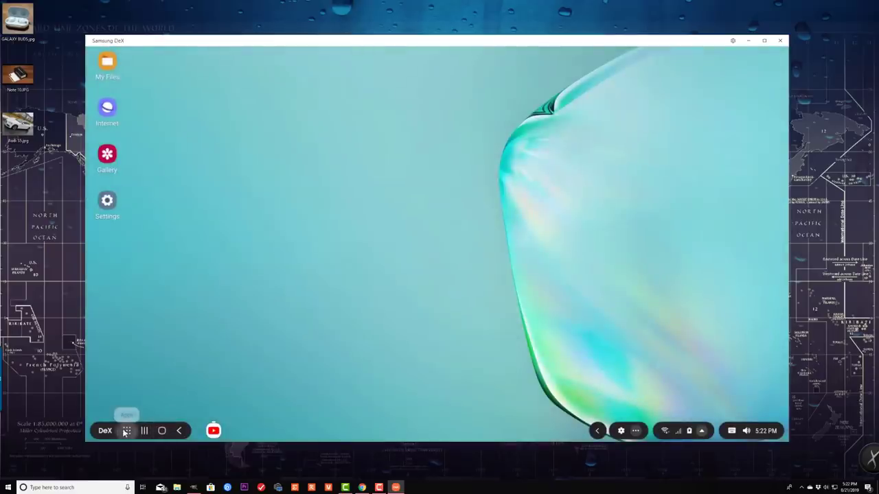
{"action": "left_click", "coordinate": [126, 431]}
{"action": "left_click", "coordinate": [162, 430]}
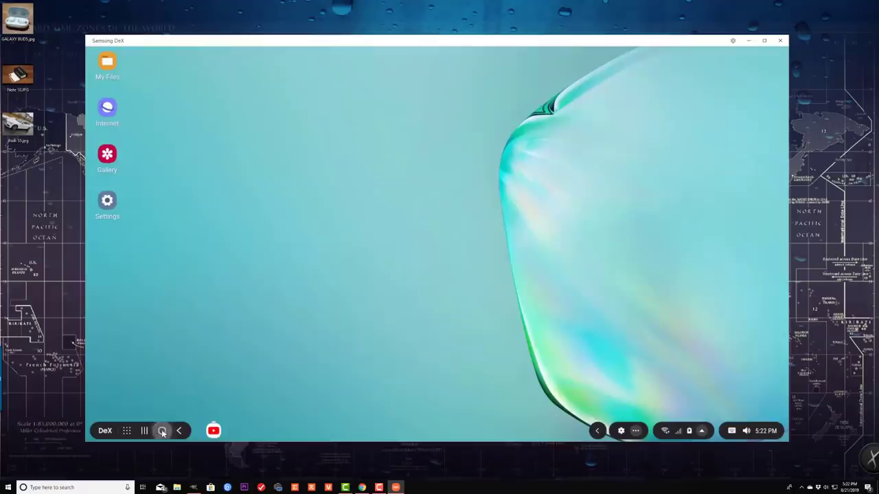
{"action": "left_click", "coordinate": [127, 433]}
{"action": "left_click", "coordinate": [492, 315]}
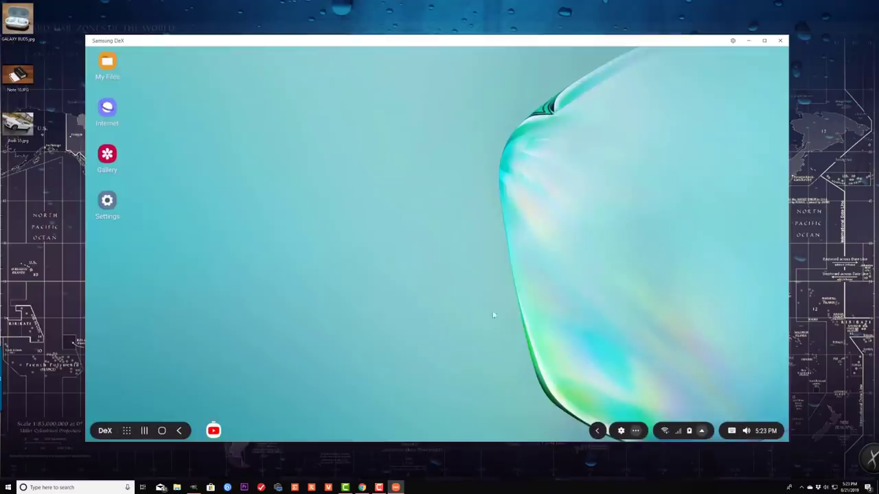
{"action": "left_click", "coordinate": [598, 430]}
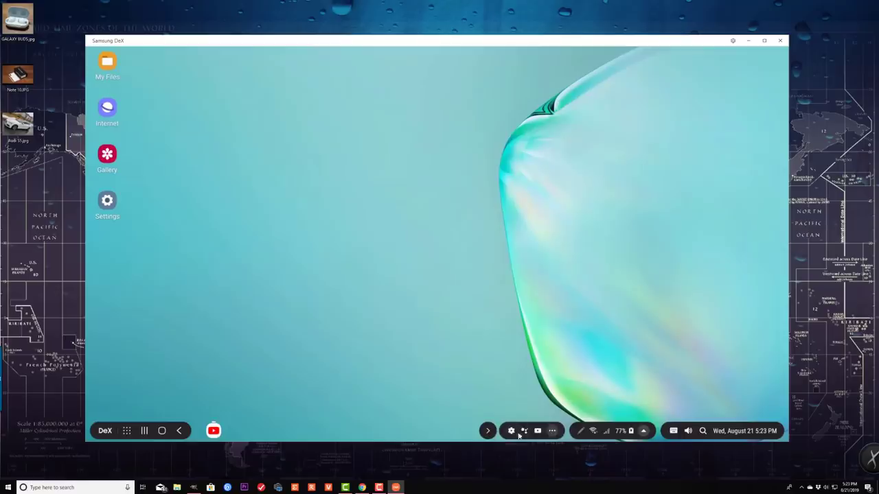
{"action": "left_click", "coordinate": [553, 431]}
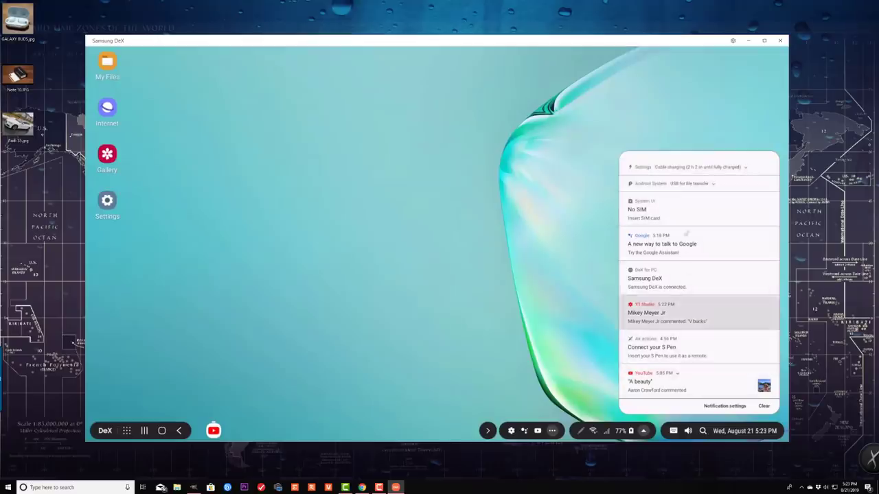
{"action": "left_click", "coordinate": [704, 171]}
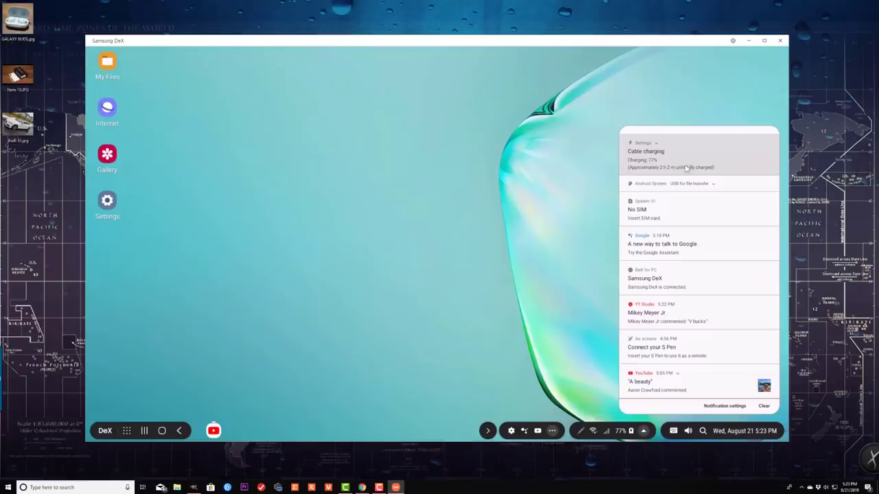
{"action": "left_click", "coordinate": [641, 431]}
{"action": "left_click", "coordinate": [642, 431]}
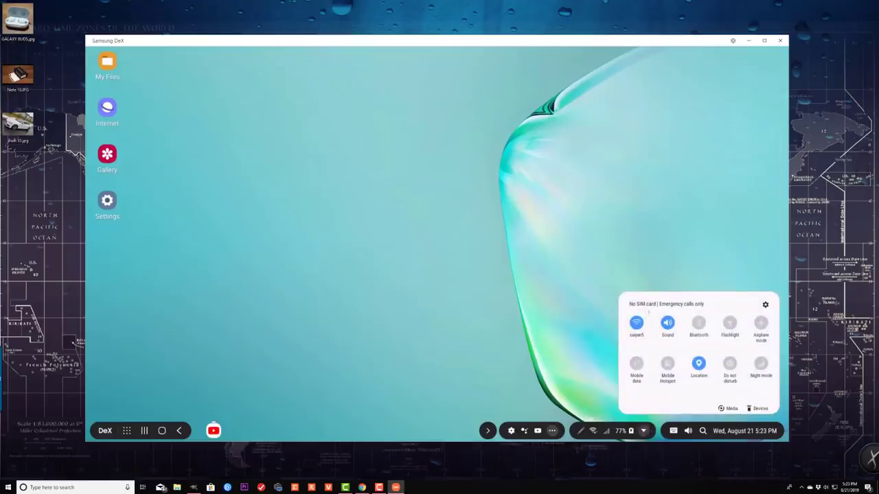
{"action": "left_click", "coordinate": [621, 431]}
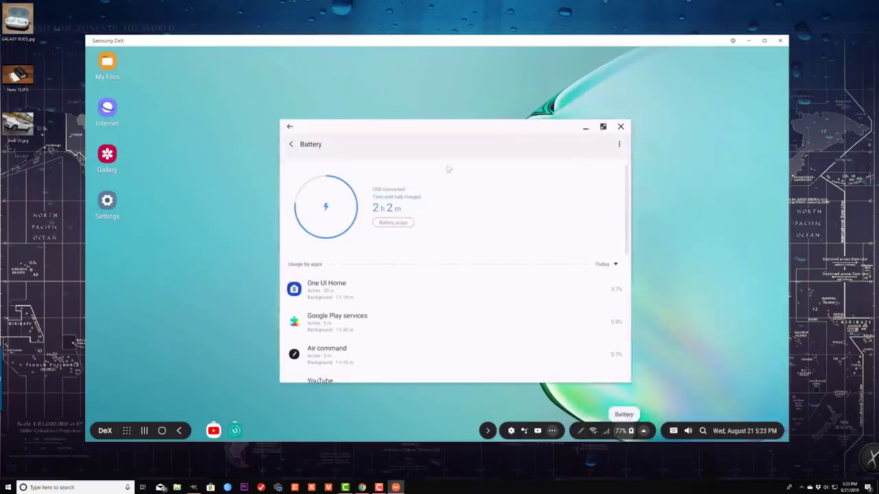
{"action": "left_click", "coordinate": [620, 127]}
{"action": "left_click", "coordinate": [736, 430]}
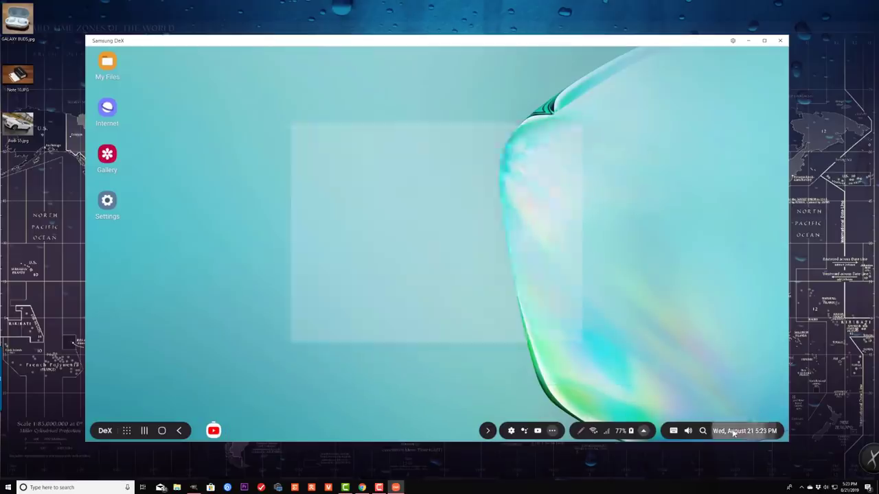
{"action": "left_click", "coordinate": [602, 108]}
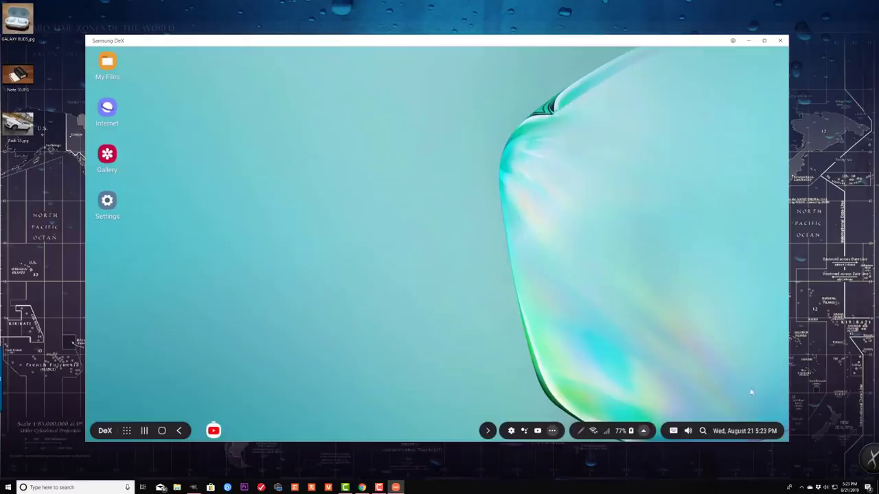
{"action": "left_click", "coordinate": [703, 431]}
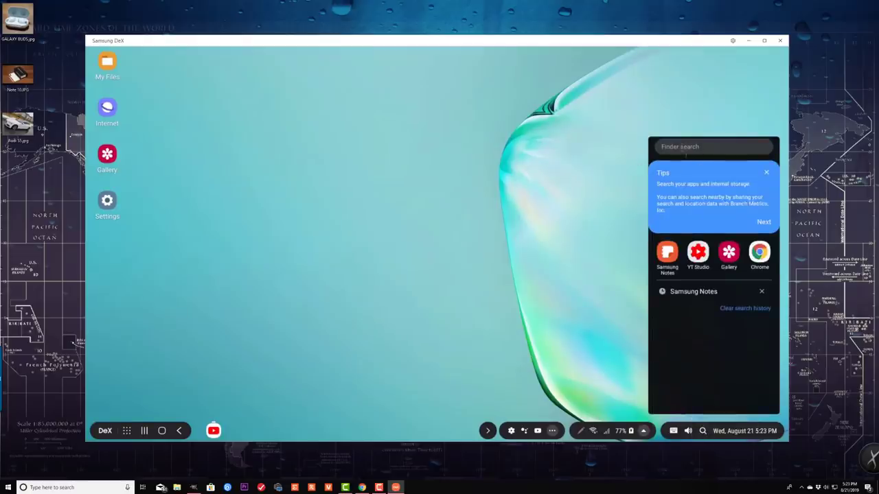
{"action": "left_click", "coordinate": [601, 183]}
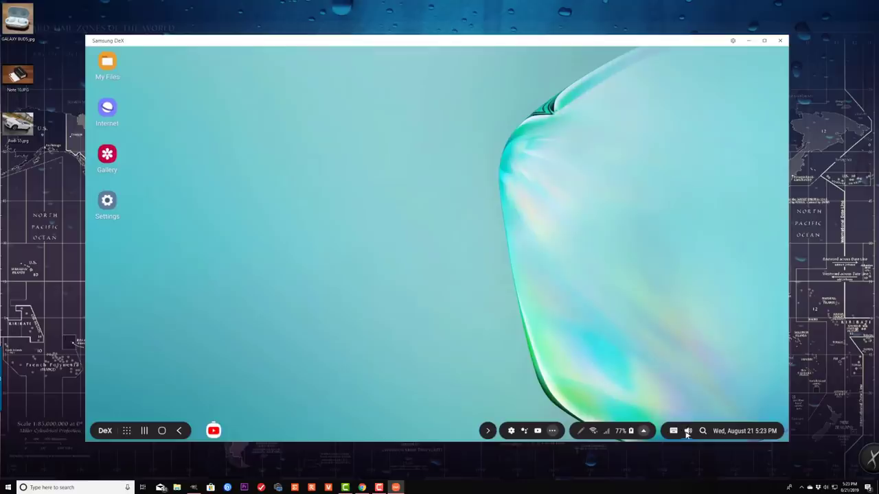
{"action": "left_click", "coordinate": [688, 431]}
{"action": "double_click", "coordinate": [110, 110]}
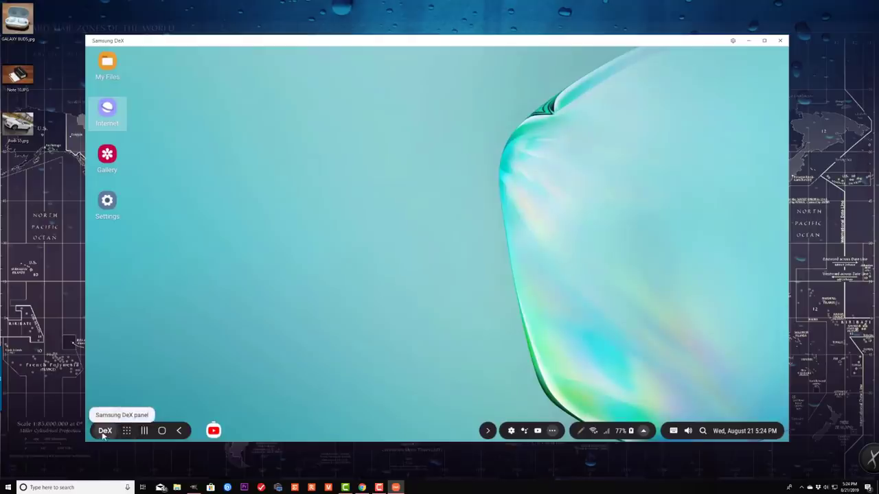
In DeX Labs, switch Force apps to resize on and then back off.
{"action": "left_click", "coordinate": [105, 431]}
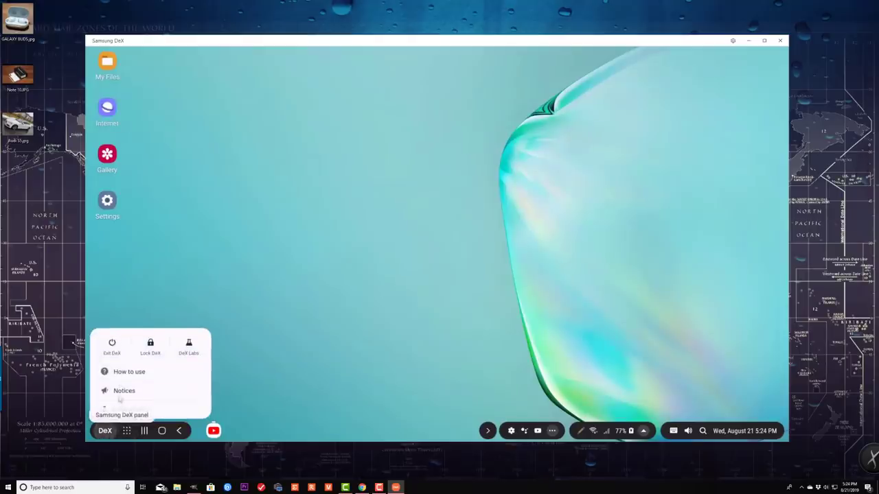
{"action": "left_click", "coordinate": [188, 346]}
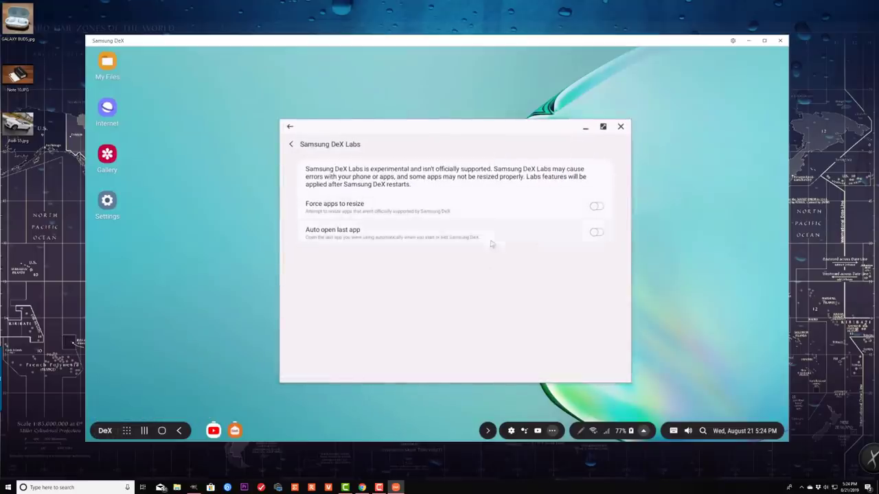
{"action": "left_click", "coordinate": [368, 210]}
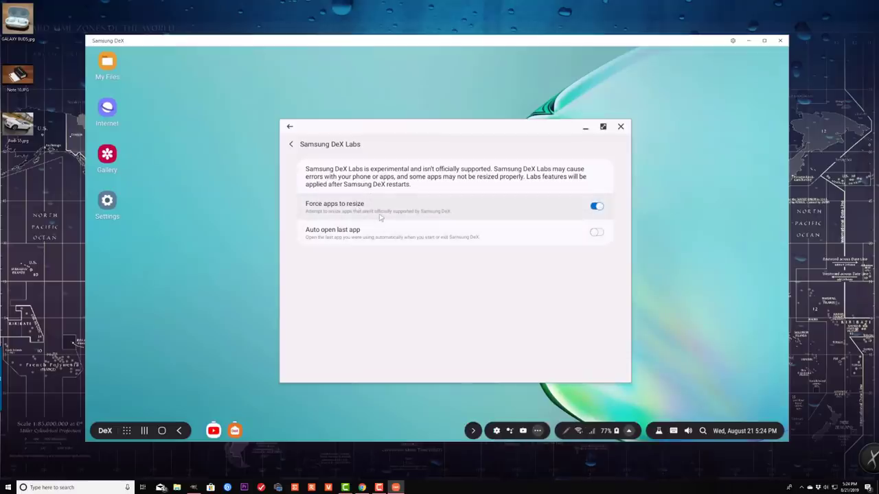
{"action": "left_click", "coordinate": [594, 208]}
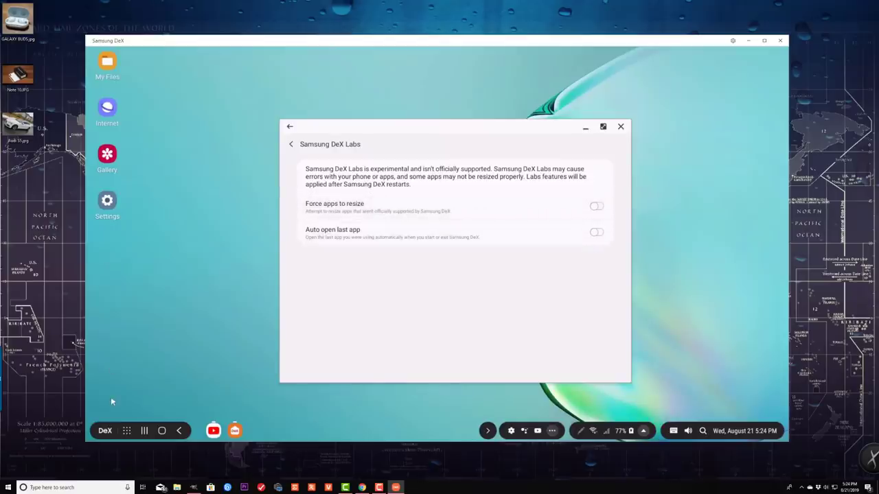
Lock DeX, unlock it on the phone, and minimize the DeX Labs window.
{"action": "left_click", "coordinate": [105, 430]}
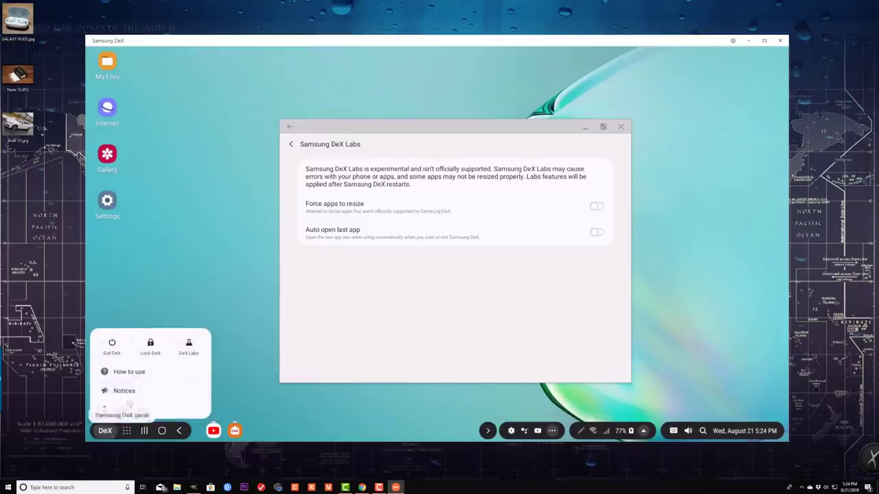
{"action": "left_click", "coordinate": [151, 344]}
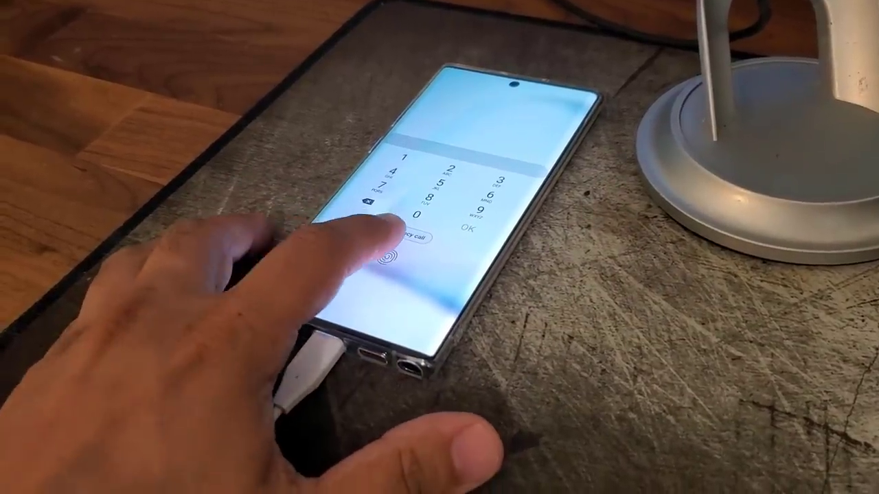
{"action": "left_click", "coordinate": [391, 218]}
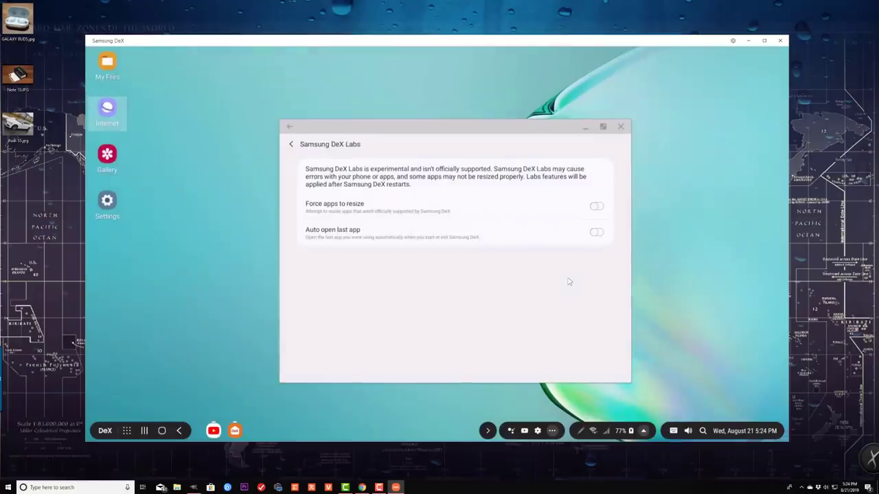
{"action": "left_click", "coordinate": [587, 127]}
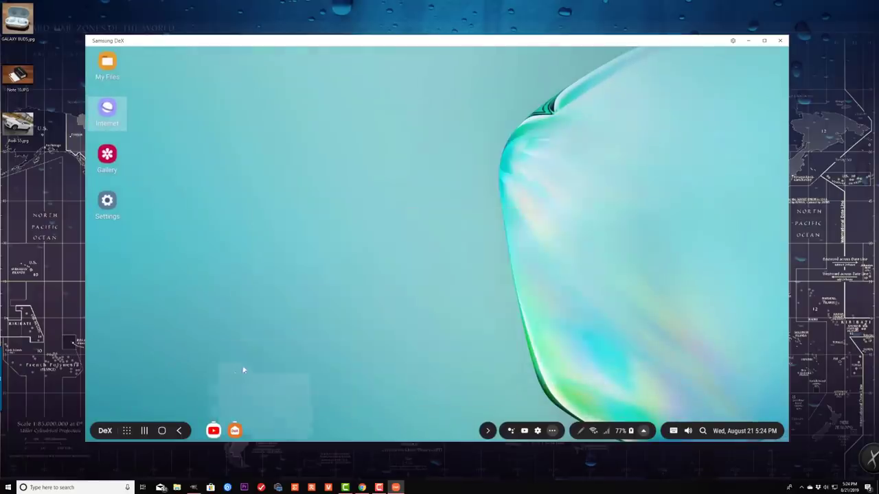
Open Gallery and Settings, move Settings aside, and restore the DeX Labs window.
{"action": "double_click", "coordinate": [108, 156]}
{"action": "double_click", "coordinate": [112, 205]}
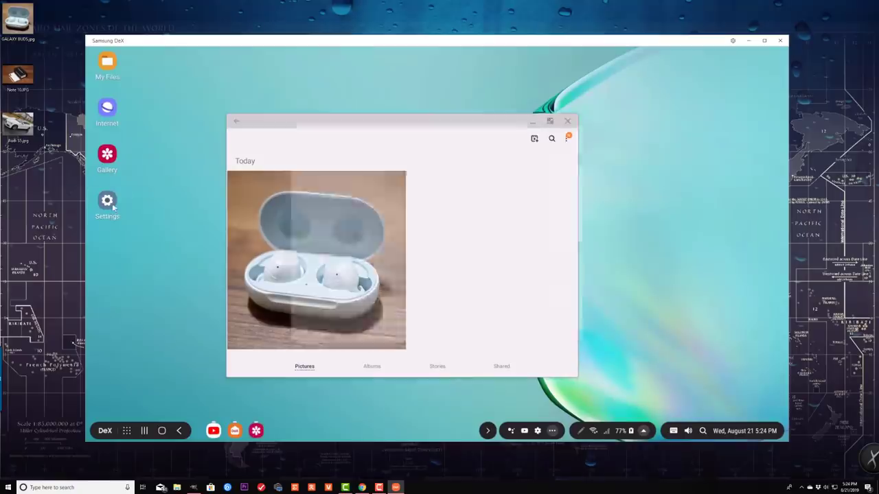
{"action": "left_click_drag", "start_coordinate": [525, 112], "coordinate": [657, 152]}
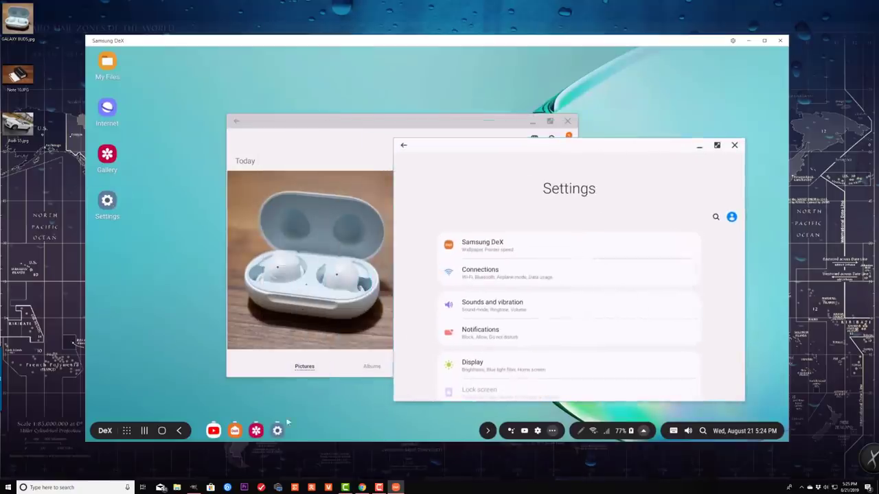
{"action": "right_click", "coordinate": [257, 436]}
{"action": "left_click", "coordinate": [255, 414]}
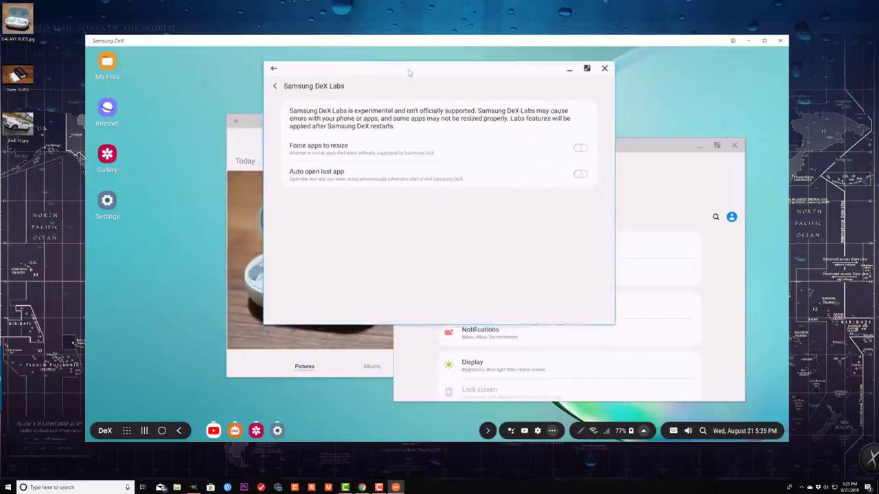
Close the YouTube window and minimize DeX Labs, Gallery and Settings.
{"action": "left_click", "coordinate": [213, 431]}
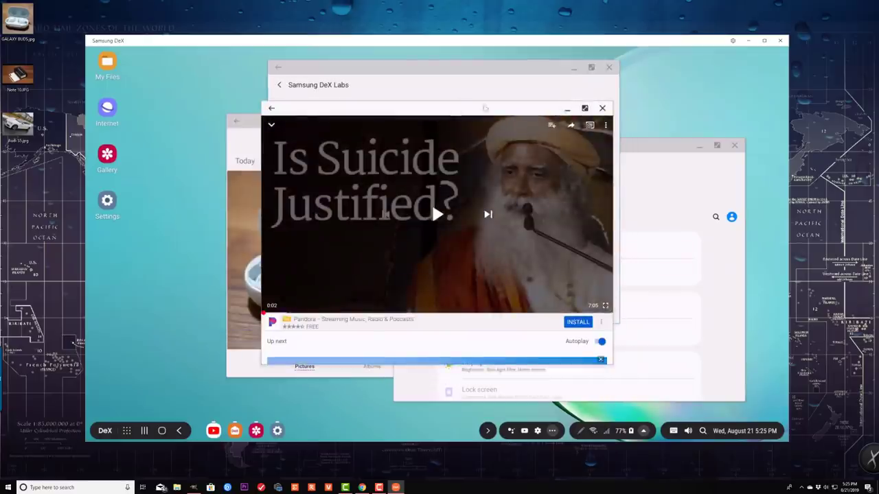
{"action": "left_click_drag", "start_coordinate": [536, 108], "coordinate": [605, 156]}
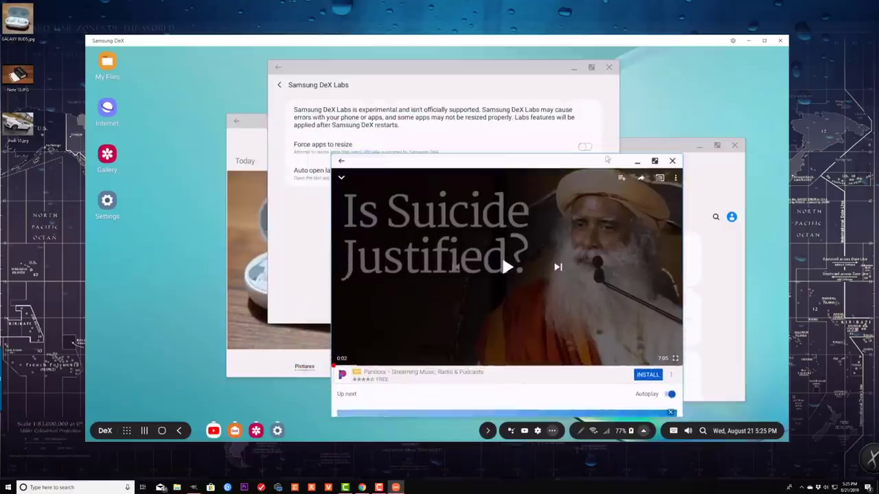
{"action": "left_click", "coordinate": [670, 156]}
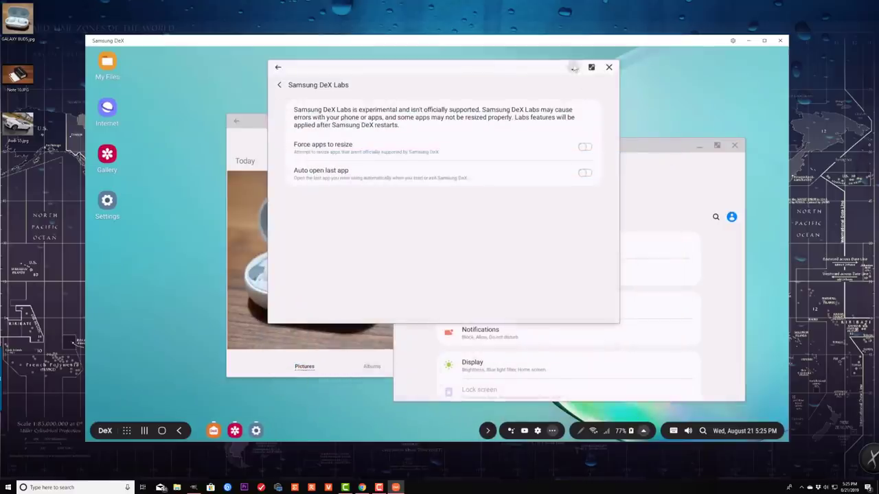
{"action": "left_click", "coordinate": [574, 68]}
{"action": "left_click", "coordinate": [532, 125]}
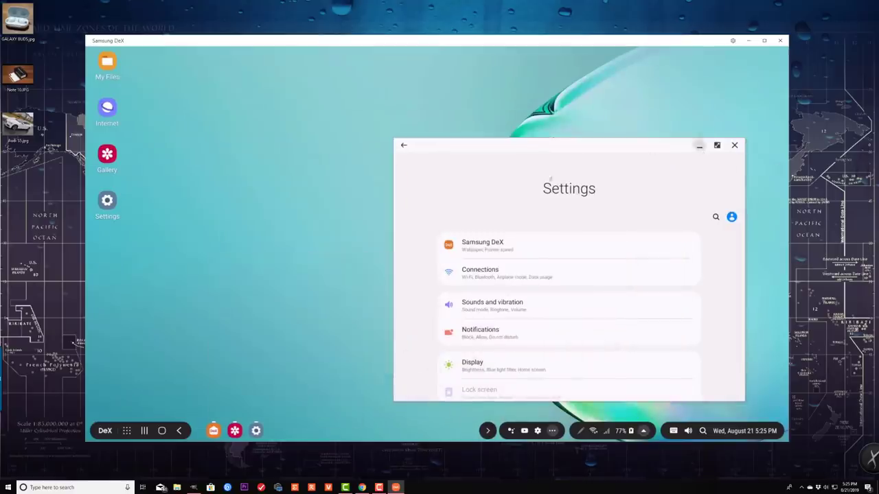
{"action": "left_click", "coordinate": [698, 146]}
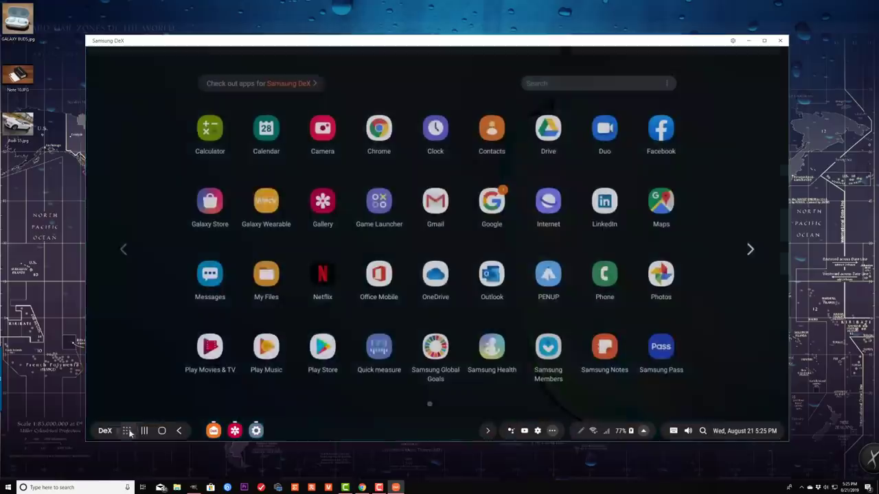
Launch the Play Store from the apps list and centre its window.
{"action": "left_click", "coordinate": [127, 431]}
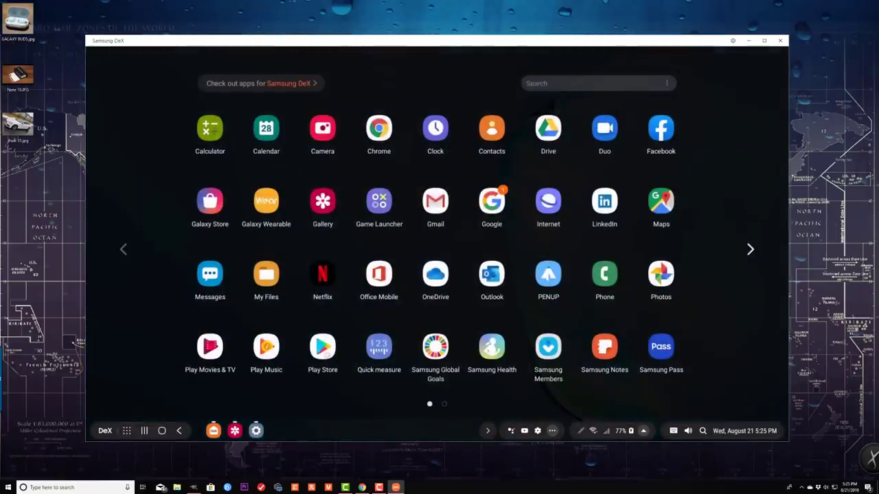
{"action": "left_click", "coordinate": [326, 351]}
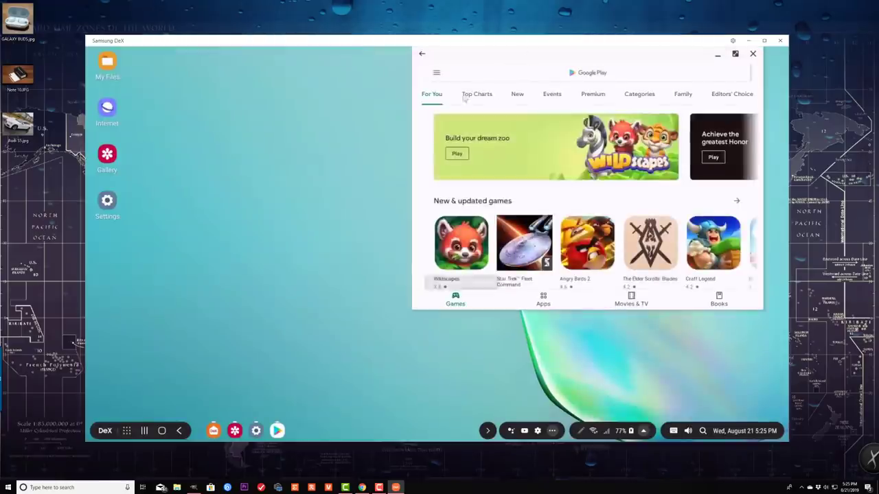
{"action": "left_click_drag", "start_coordinate": [522, 63], "coordinate": [398, 129]}
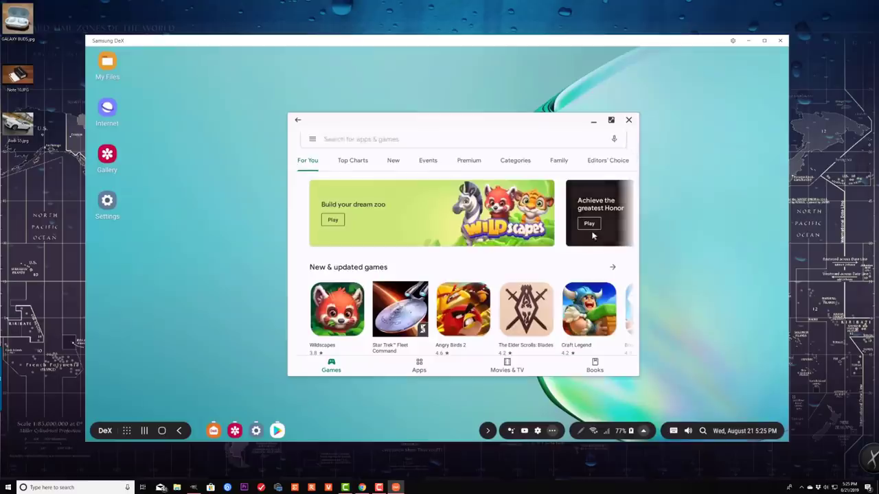
{"action": "scroll", "coordinate": [463, 268], "scroll_direction": "down", "scroll_amount": 8}
{"action": "scroll", "coordinate": [594, 225], "scroll_direction": "up", "scroll_amount": 8}
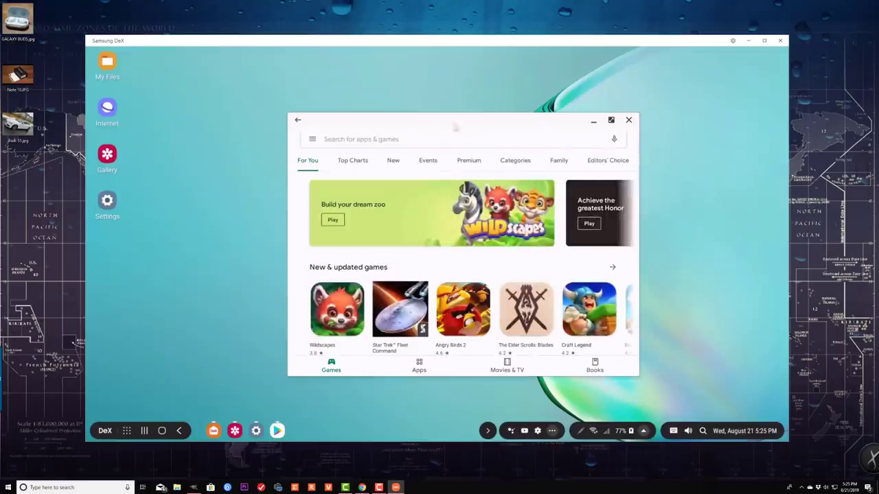
Search 'microsoft office 365', view Microsoft Word's page, close Play Store and show all apps.
{"action": "left_click", "coordinate": [424, 139]}
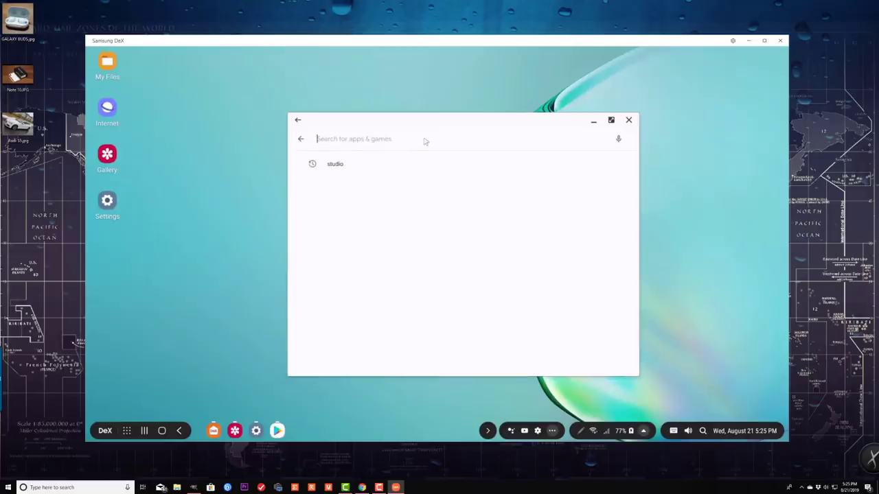
{"action": "type", "text": "micros"}
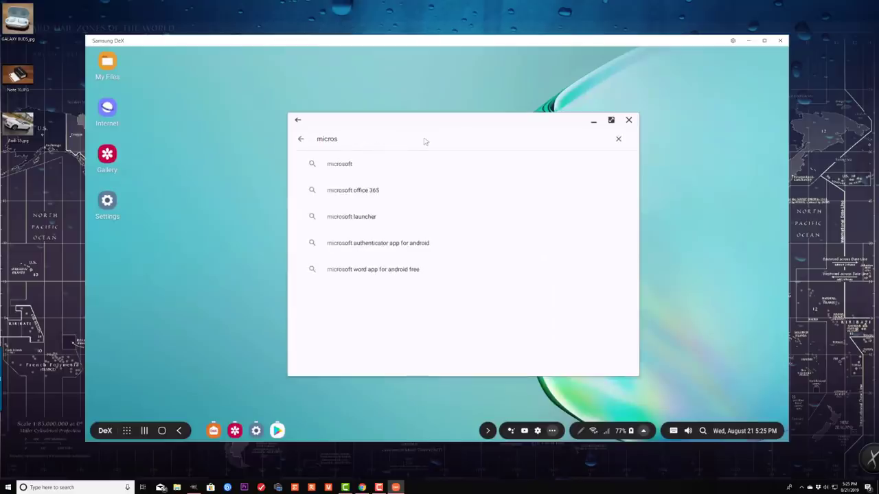
{"action": "left_click", "coordinate": [365, 190]}
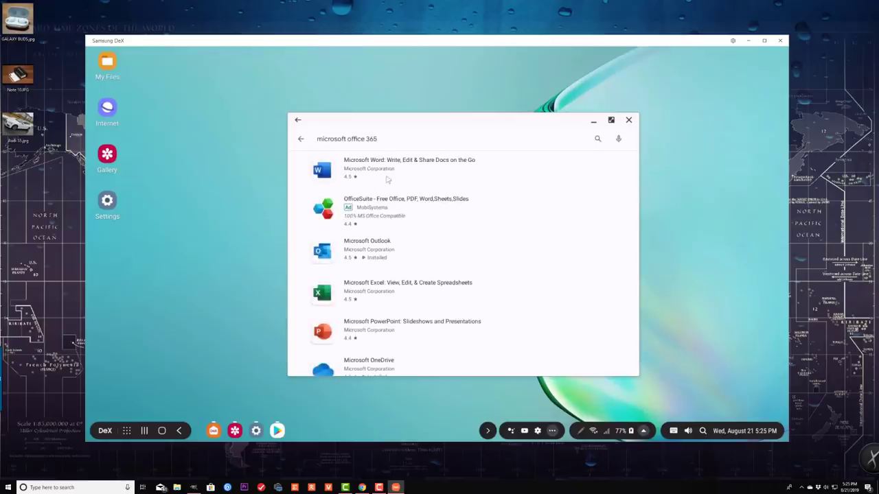
{"action": "left_click", "coordinate": [390, 174]}
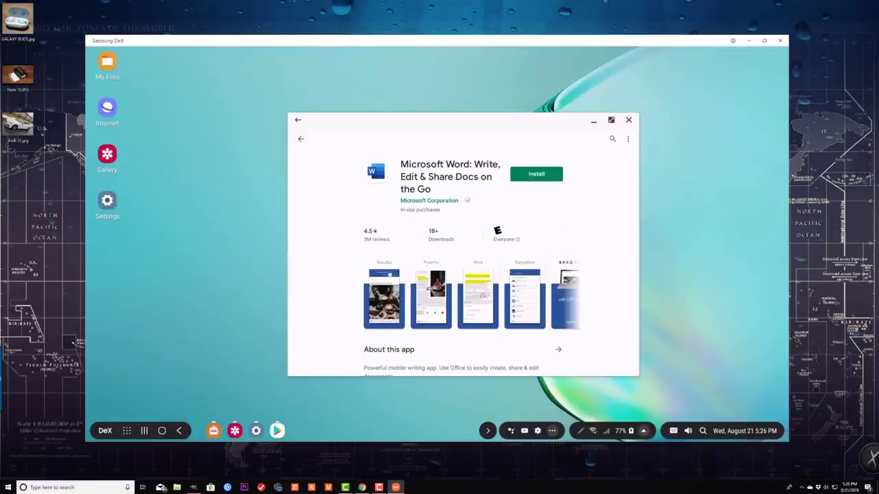
{"action": "left_click", "coordinate": [628, 120]}
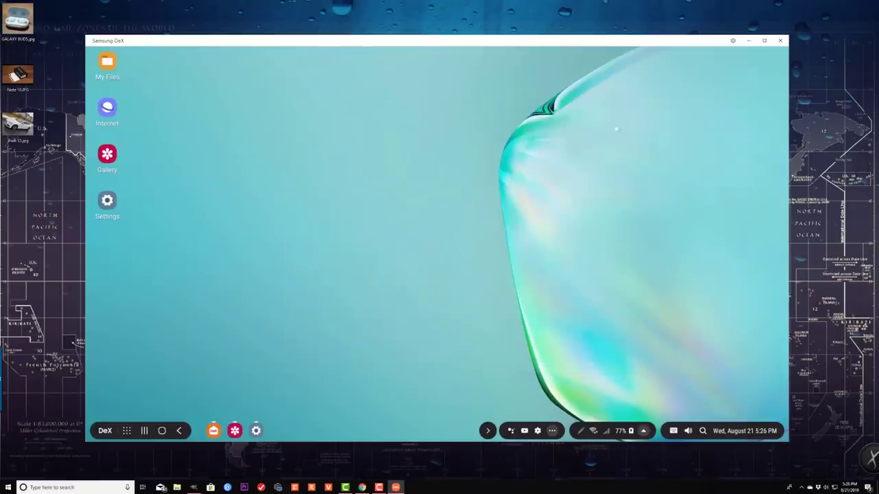
{"action": "left_click", "coordinate": [127, 431]}
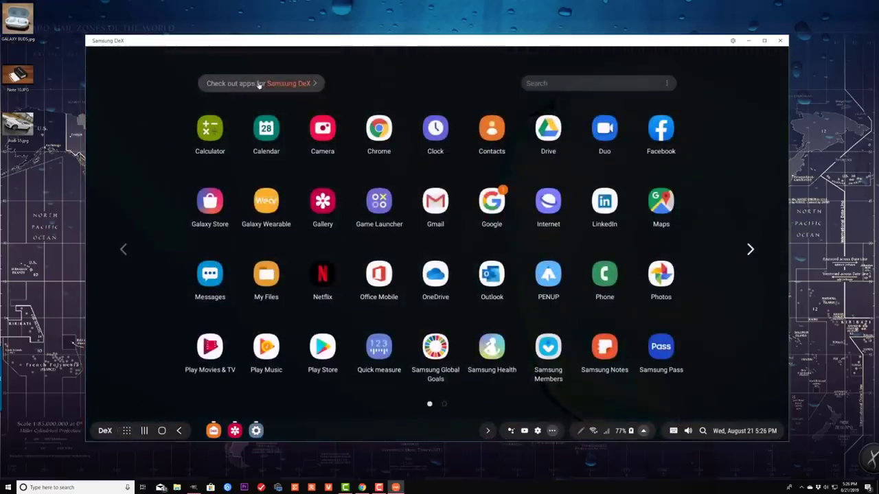
Open the 'Check out apps for Samsung DeX' webpage, maximize the browser and scroll through it.
{"action": "left_click", "coordinate": [304, 83]}
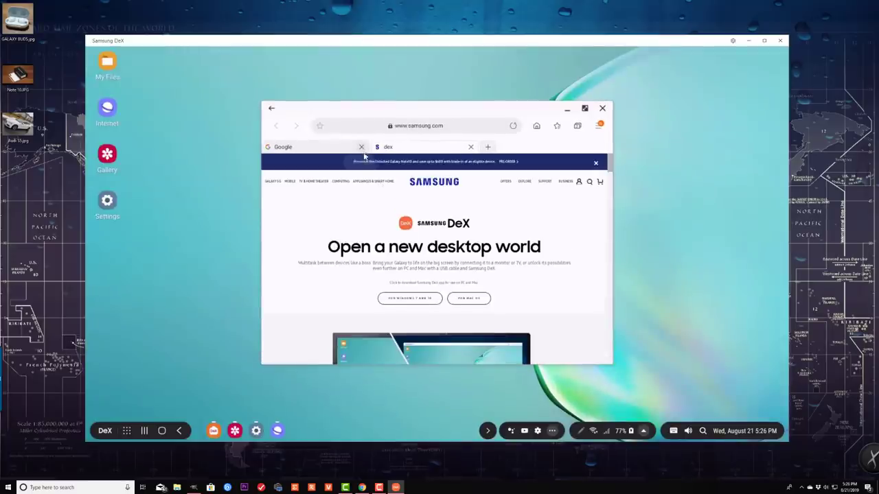
{"action": "mouse_move", "coordinate": [374, 181]}
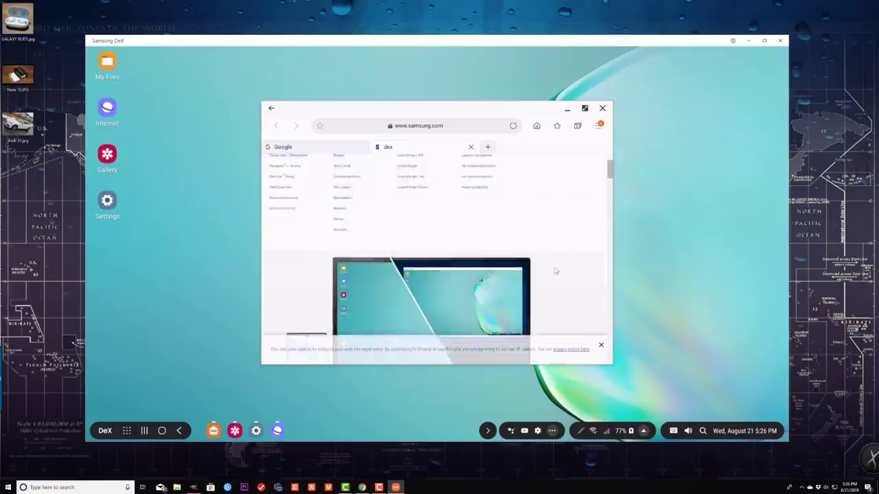
{"action": "scroll", "coordinate": [556, 271], "scroll_direction": "down", "scroll_amount": 5}
{"action": "scroll", "coordinate": [556, 271], "scroll_direction": "down", "scroll_amount": 10}
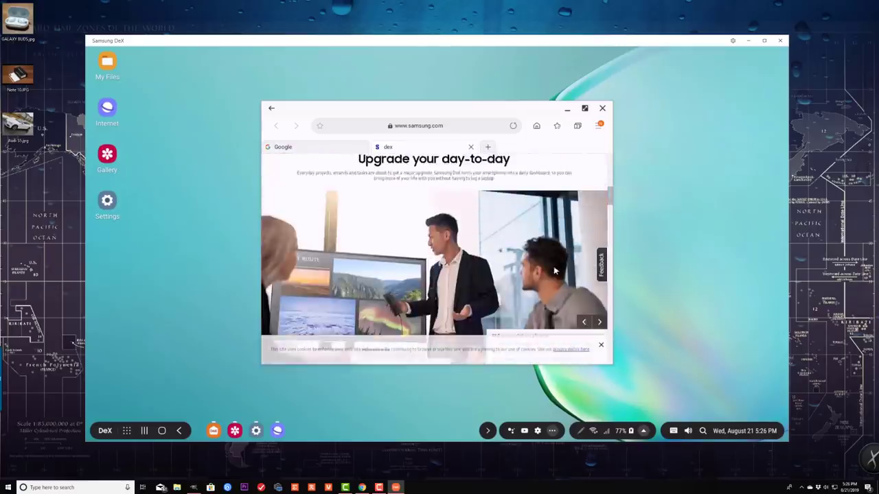
{"action": "scroll", "coordinate": [564, 261], "scroll_direction": "up", "scroll_amount": 3}
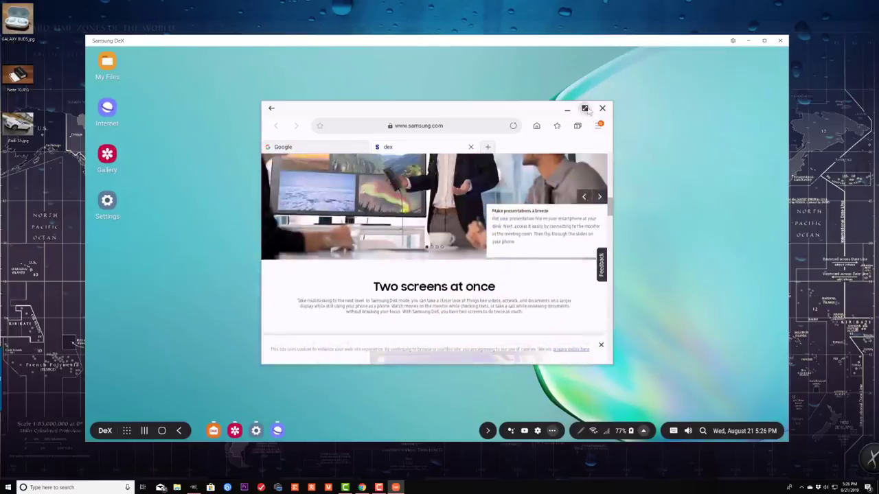
{"action": "left_click", "coordinate": [584, 108]}
{"action": "scroll", "coordinate": [544, 269], "scroll_direction": "down", "scroll_amount": 6}
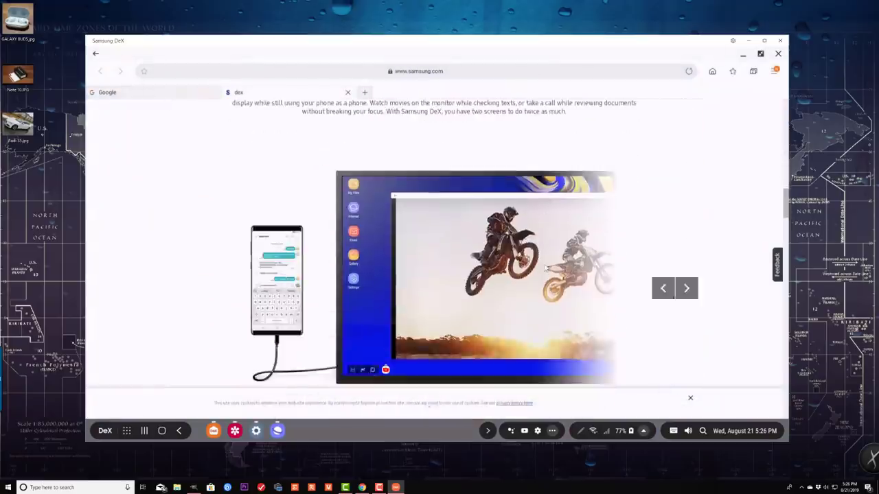
{"action": "scroll", "coordinate": [546, 267], "scroll_direction": "up", "scroll_amount": 2}
{"action": "scroll", "coordinate": [547, 265], "scroll_direction": "down", "scroll_amount": 8}
{"action": "scroll", "coordinate": [546, 265], "scroll_direction": "up", "scroll_amount": 1}
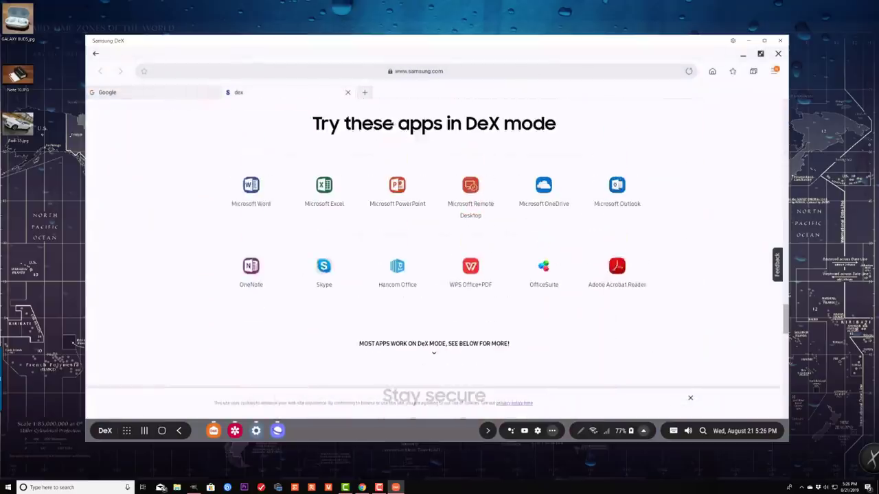
Select the 'Try these apps in DeX mode' heading, scroll again, and close the browser.
{"action": "triple_click", "coordinate": [506, 133]}
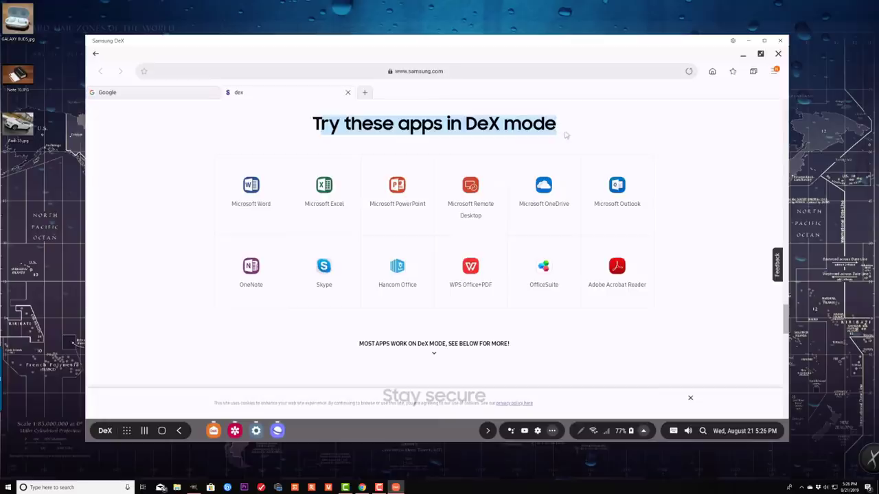
{"action": "left_click", "coordinate": [225, 211]}
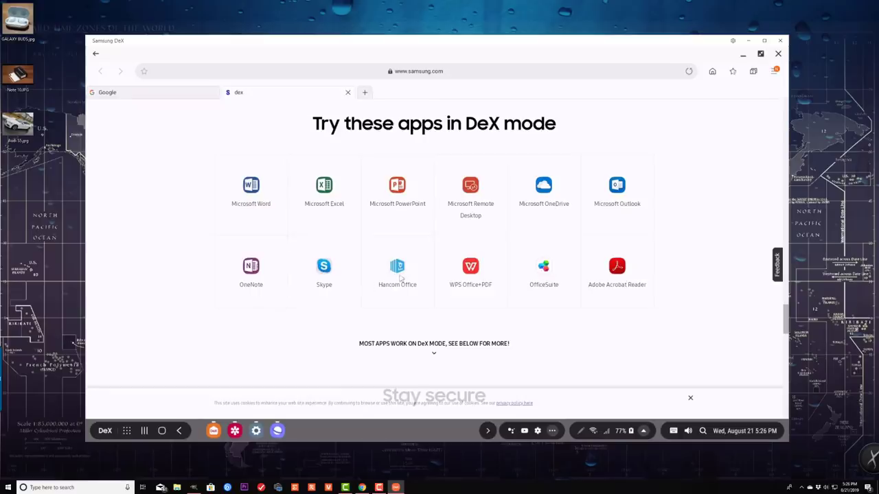
{"action": "scroll", "coordinate": [519, 318], "scroll_direction": "down", "scroll_amount": 5}
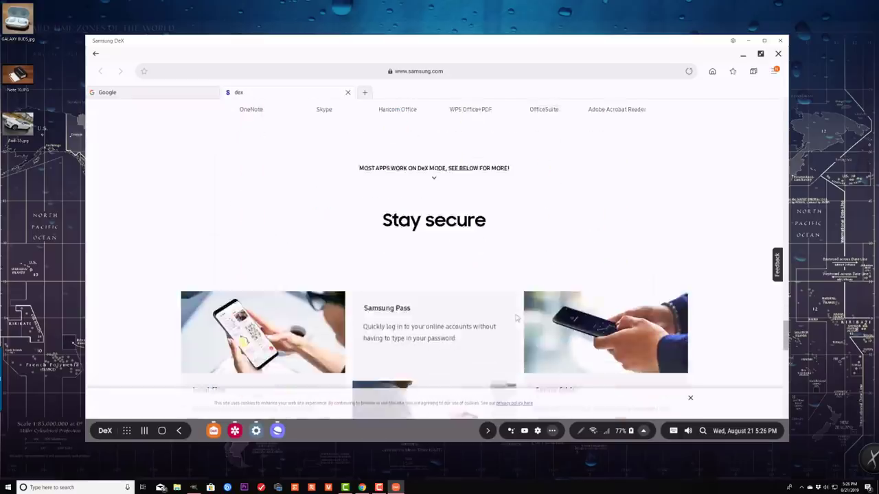
{"action": "scroll", "coordinate": [519, 318], "scroll_direction": "down", "scroll_amount": 3}
{"action": "scroll", "coordinate": [517, 318], "scroll_direction": "up", "scroll_amount": 10}
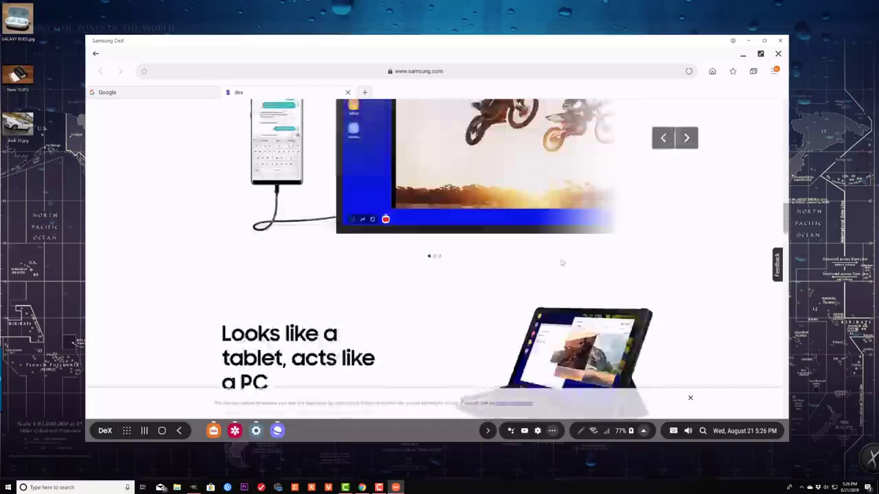
{"action": "scroll", "coordinate": [517, 318], "scroll_direction": "up", "scroll_amount": 5}
{"action": "left_click", "coordinate": [778, 52]}
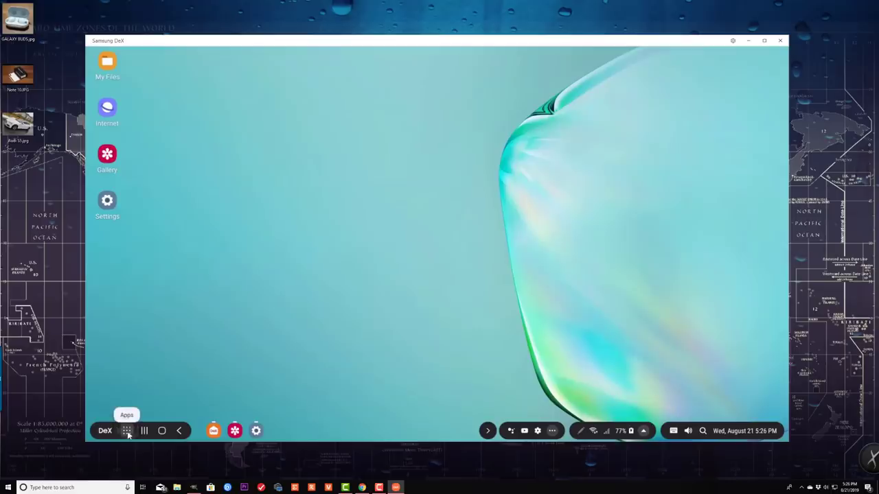
Install Microsoft Word from the Play Store after searching 'microsoft office'.
{"action": "left_click", "coordinate": [127, 430]}
{"action": "left_click", "coordinate": [320, 348]}
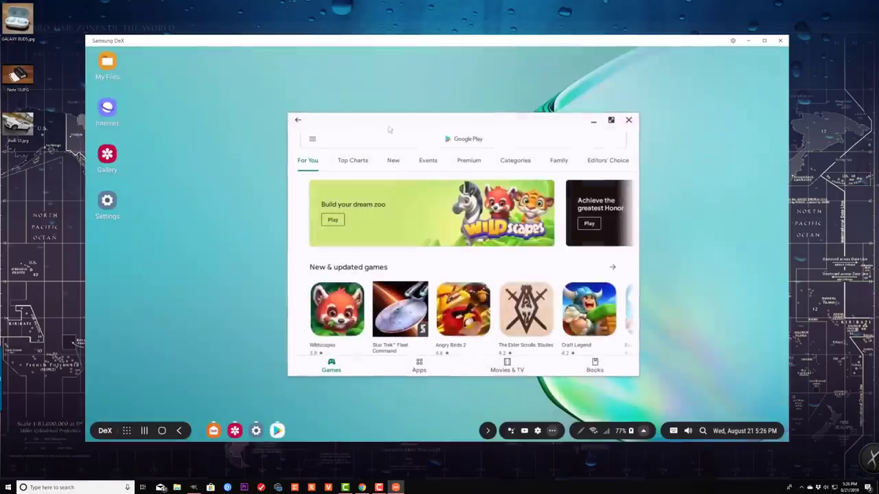
{"action": "left_click", "coordinate": [391, 139]}
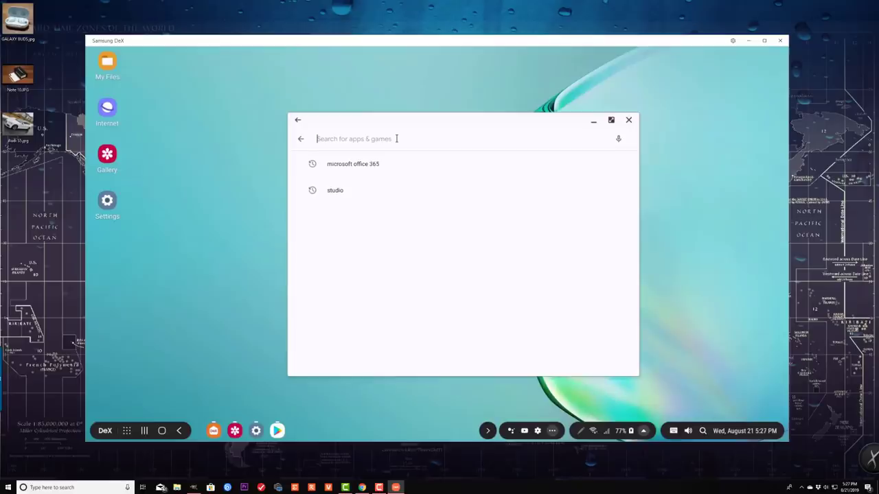
{"action": "type", "text": "microsoft"}
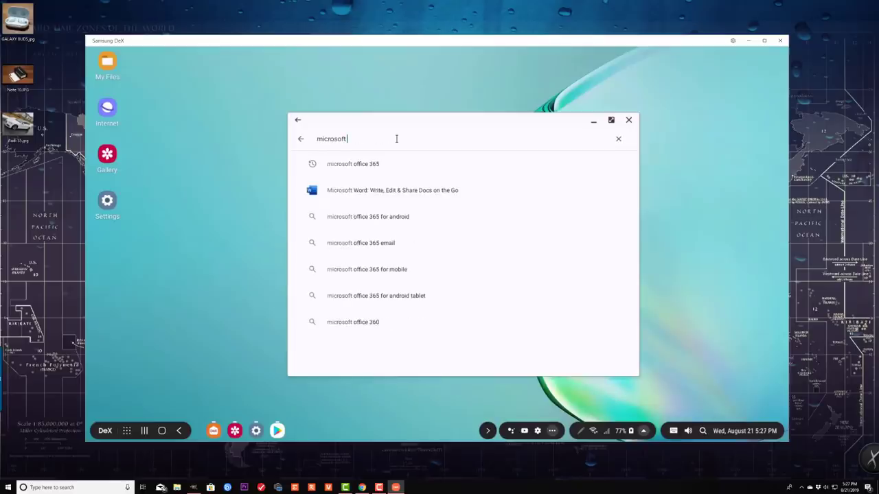
{"action": "type", "text": " office"}
{"action": "left_click", "coordinate": [337, 166]}
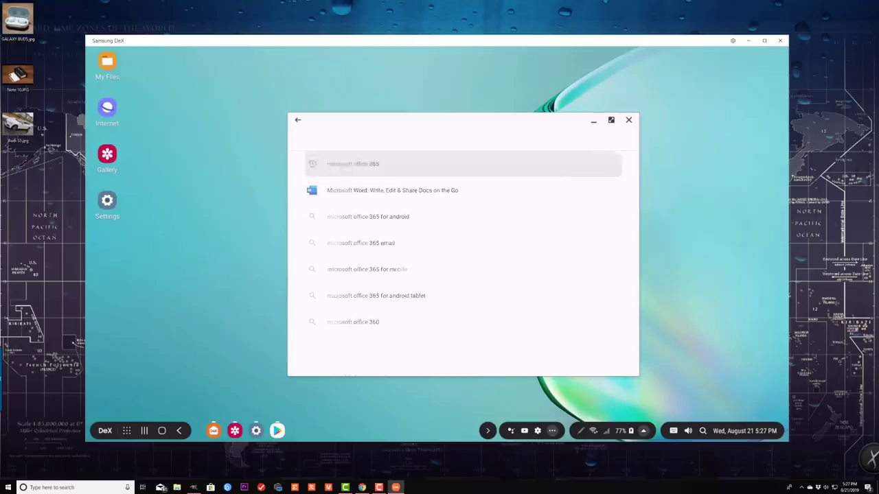
{"action": "left_click", "coordinate": [414, 170]}
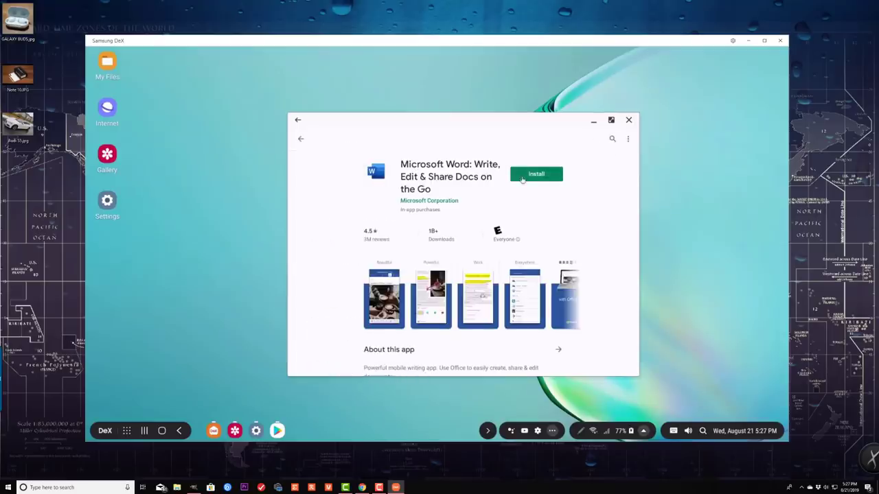
{"action": "left_click", "coordinate": [523, 174]}
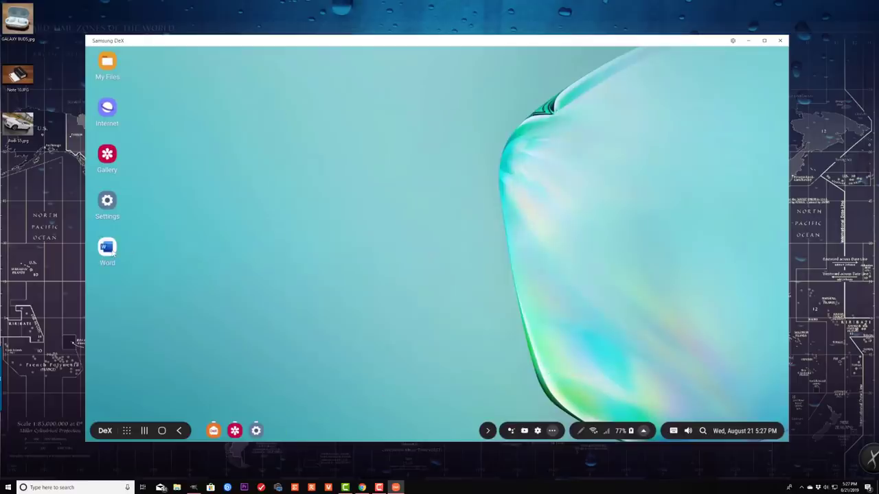
Launch Word from the desktop, allow file access, and skip signing in.
{"action": "double_click", "coordinate": [110, 250]}
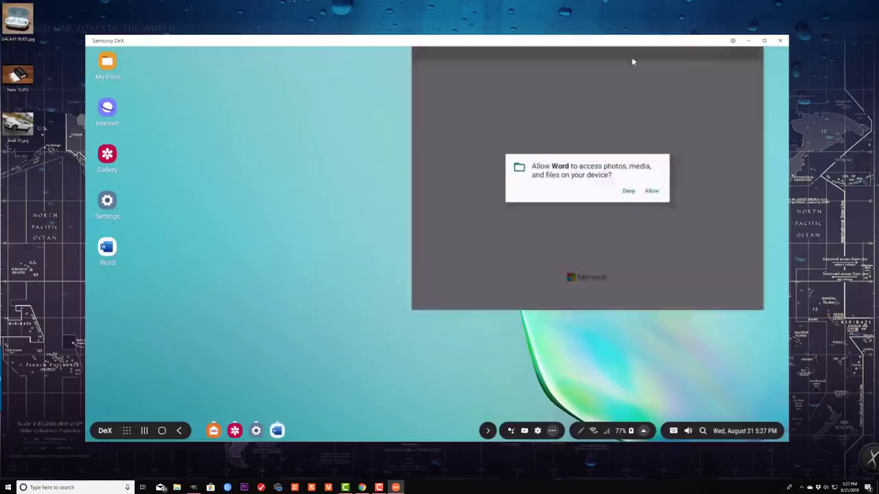
{"action": "left_click", "coordinate": [652, 192]}
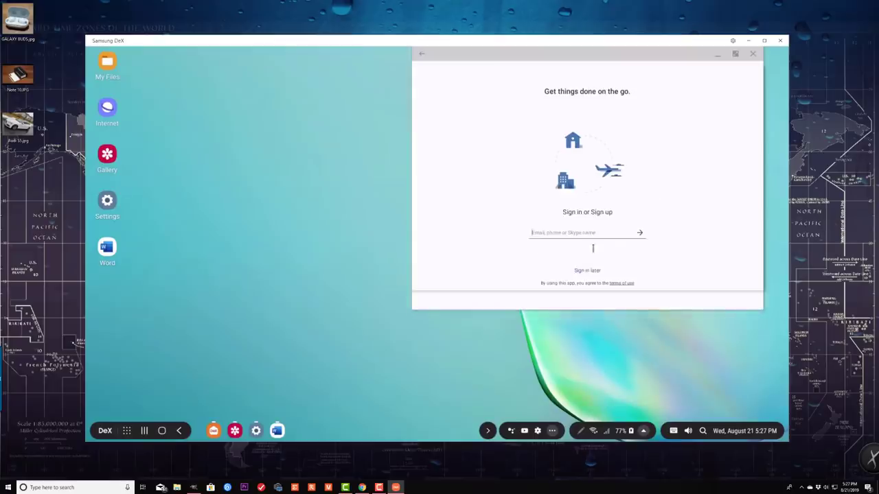
{"action": "left_click", "coordinate": [588, 271]}
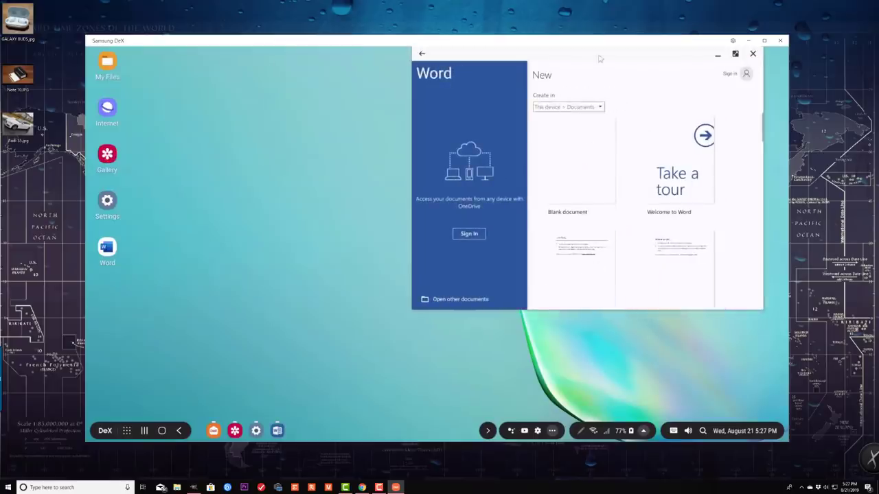
Maximize Word, try a Blank document, dismiss the Office 365 sign-in prompts, and close Word.
{"action": "left_click", "coordinate": [624, 121]}
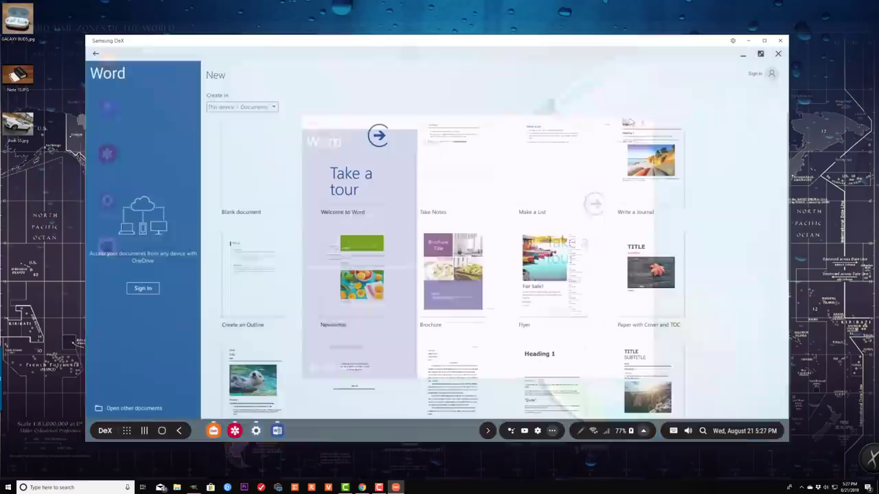
{"action": "left_click", "coordinate": [270, 175]}
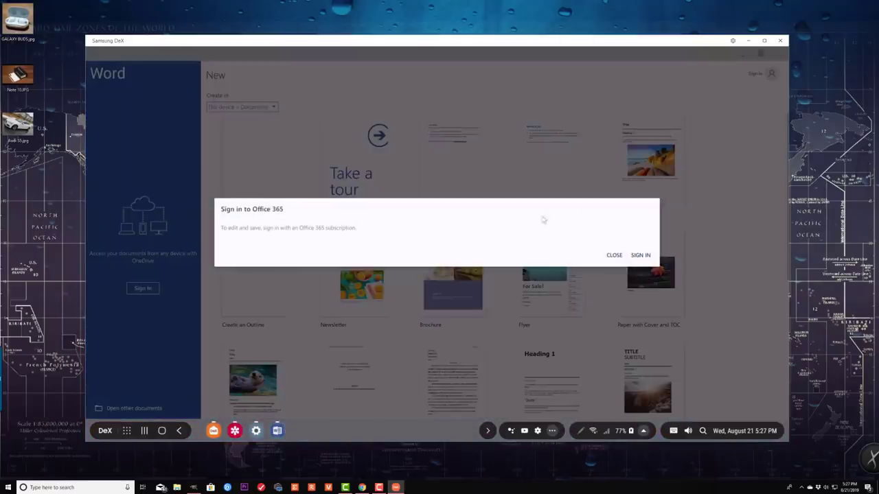
{"action": "left_click", "coordinate": [614, 255]}
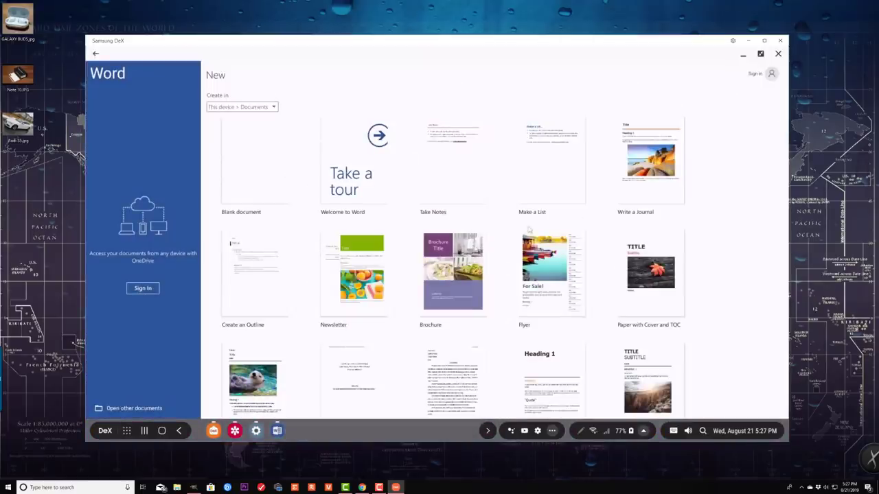
{"action": "left_click", "coordinate": [271, 152]}
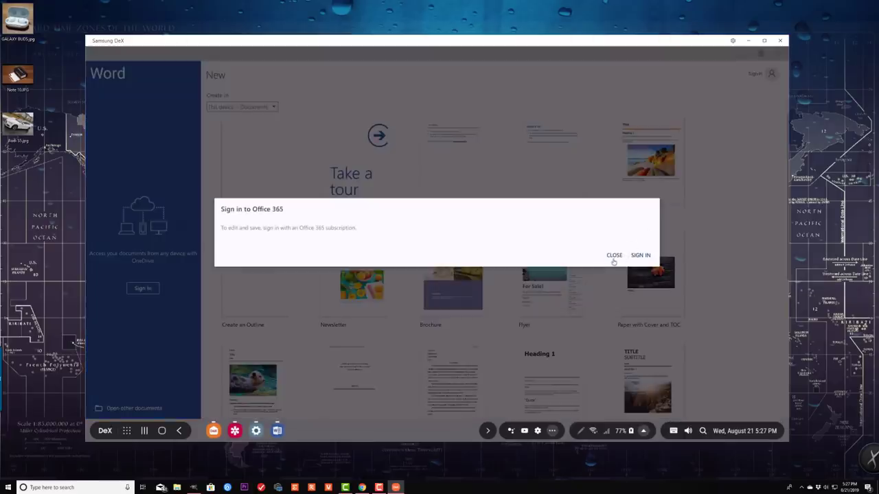
{"action": "left_click", "coordinate": [613, 257]}
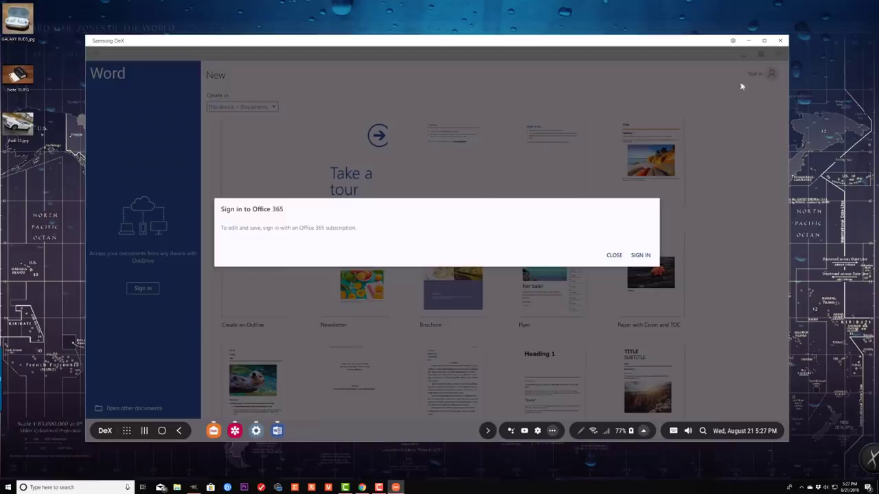
{"action": "left_click", "coordinate": [613, 256]}
{"action": "left_click", "coordinate": [776, 55]}
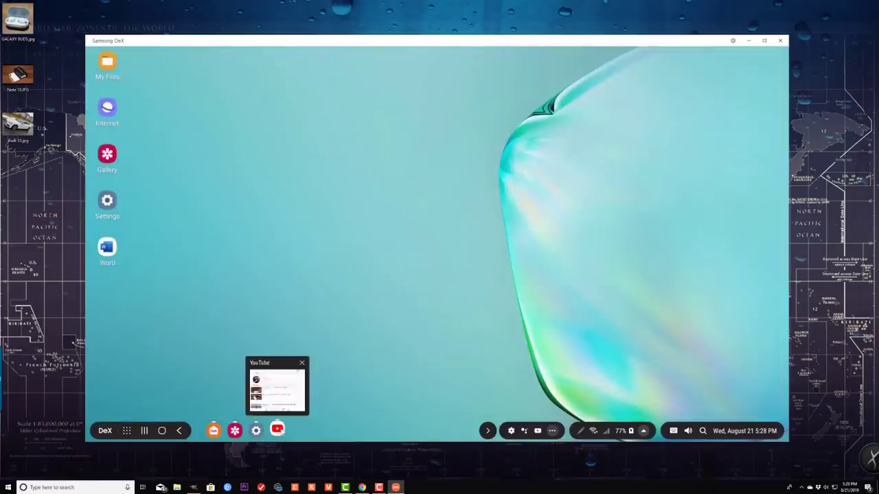
In YouTube, play sakitech's Galaxy Note 10 Plus unboxing video and skip the ad.
{"action": "left_click", "coordinate": [278, 430]}
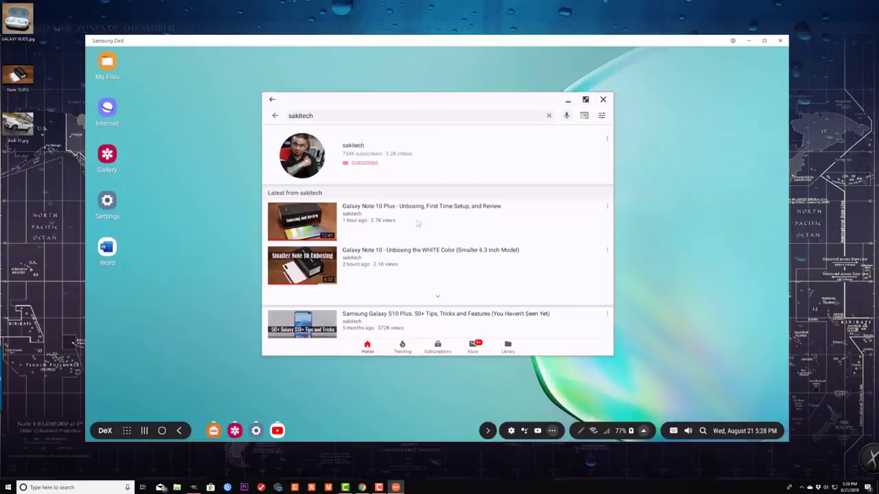
{"action": "left_click", "coordinate": [396, 220]}
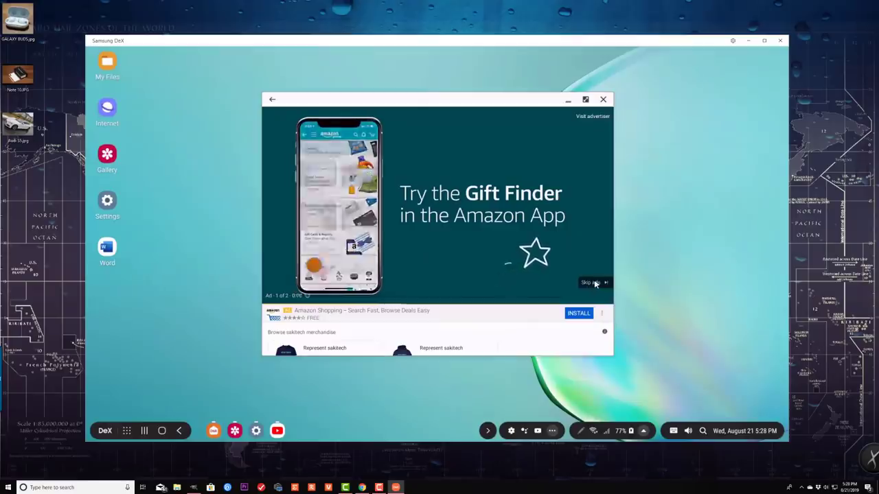
{"action": "left_click", "coordinate": [594, 283]}
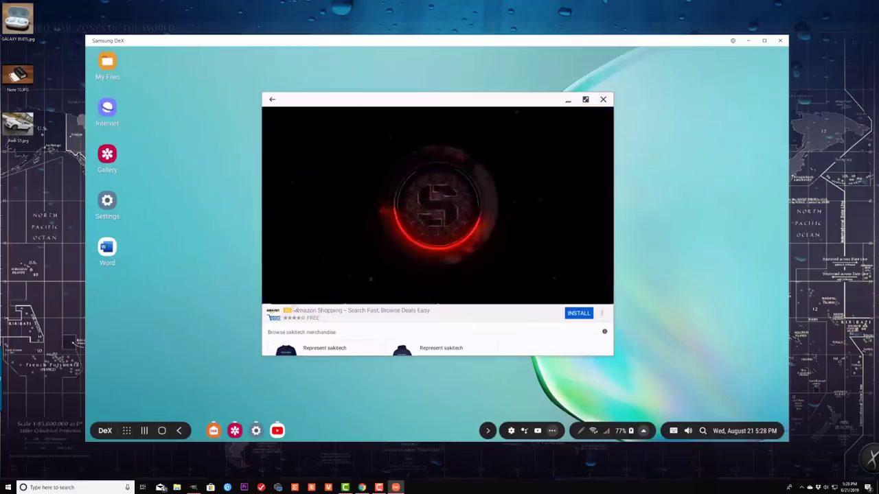
Maximize the YouTube window and pause the video at 0:14.
{"action": "left_click", "coordinate": [585, 99]}
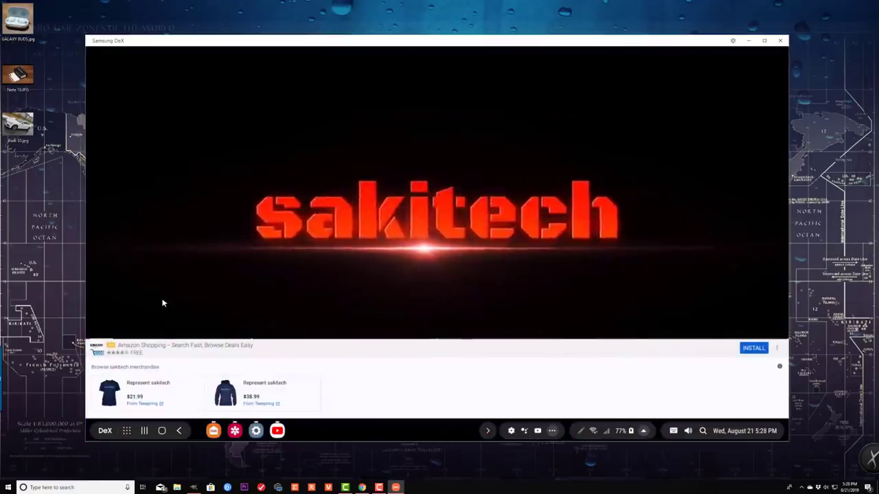
{"action": "left_click", "coordinate": [162, 303]}
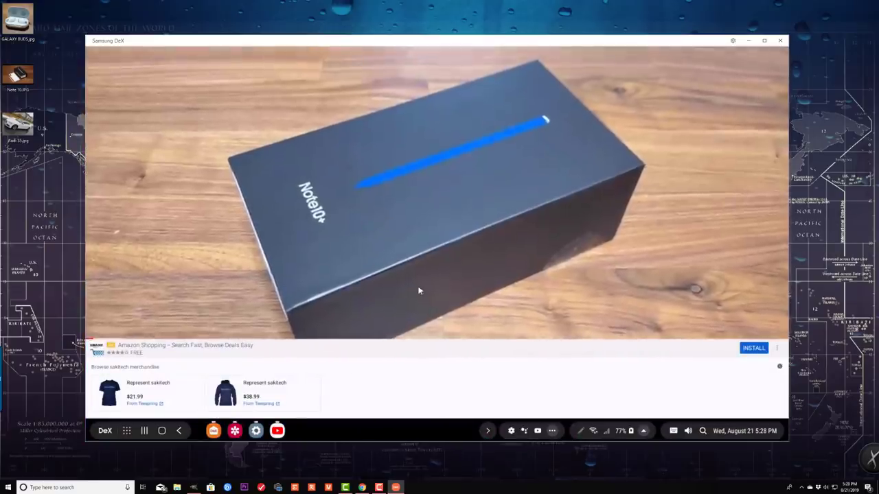
{"action": "left_click", "coordinate": [365, 221]}
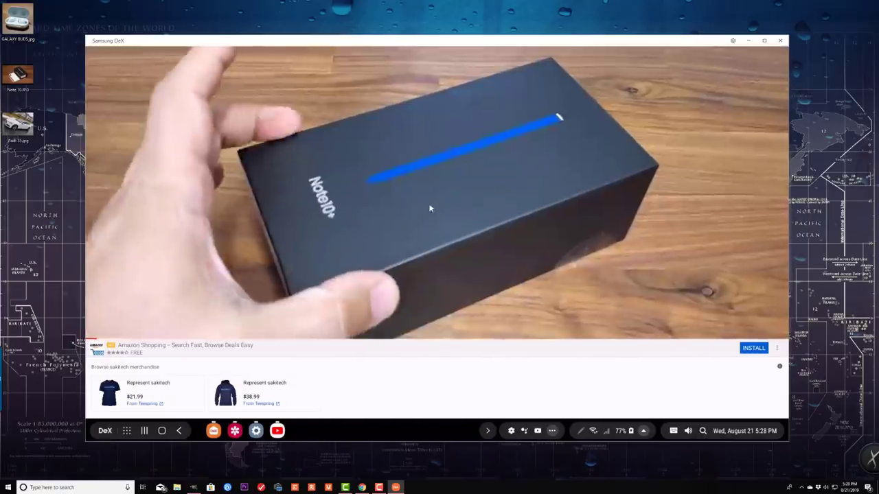
{"action": "left_click", "coordinate": [434, 195]}
{"action": "left_click", "coordinate": [435, 192]}
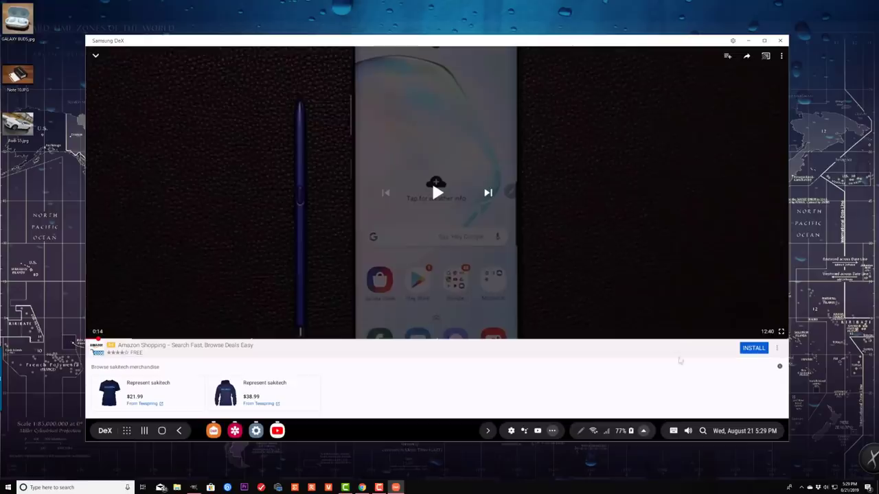
Make the video fullscreen, maximize and restore the DeX window, exit fullscreen, and close YouTube.
{"action": "left_click", "coordinate": [780, 332]}
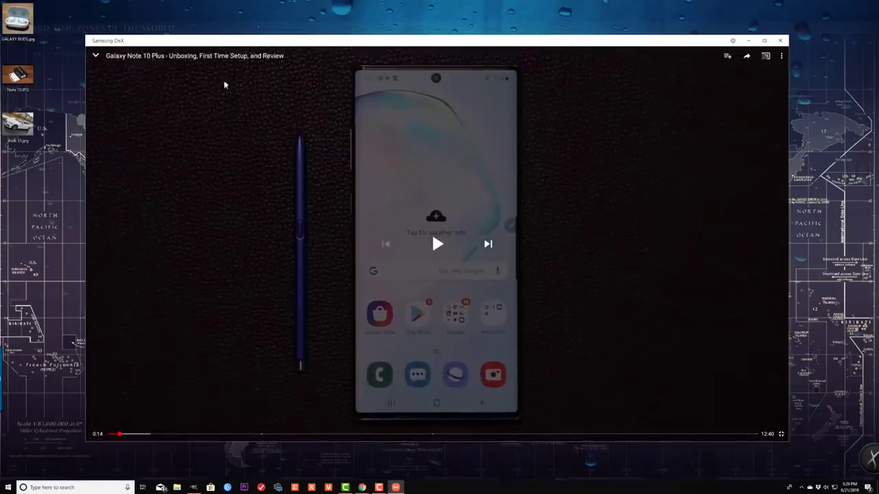
{"action": "mouse_move", "coordinate": [445, 50]}
{"action": "left_mouse_down"}
{"action": "mouse_move", "coordinate": [506, 107]}
{"action": "mouse_move", "coordinate": [434, 91]}
{"action": "mouse_move", "coordinate": [448, 70]}
{"action": "mouse_move", "coordinate": [431, 59]}
{"action": "left_mouse_up"}
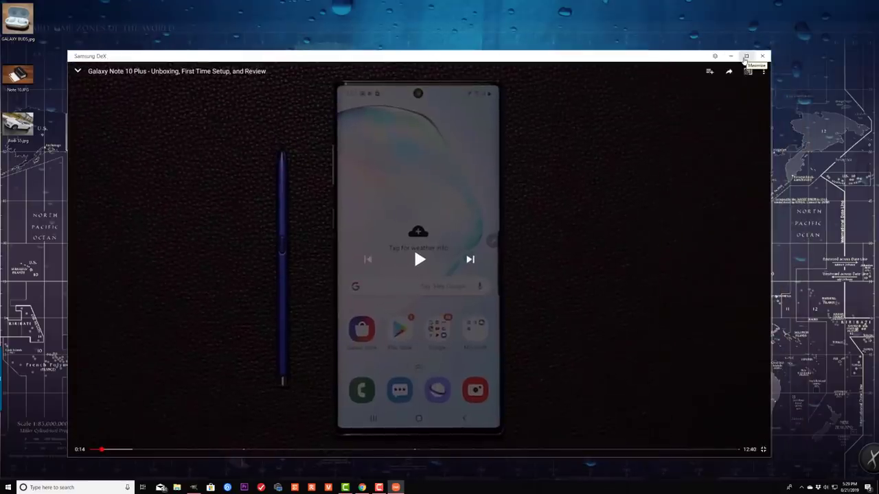
{"action": "left_click", "coordinate": [745, 60]}
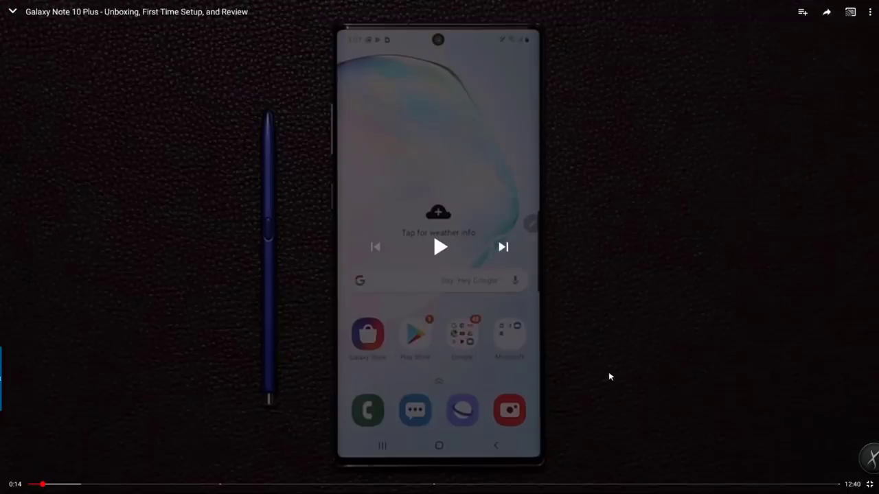
{"action": "mouse_move", "coordinate": [450, 4]}
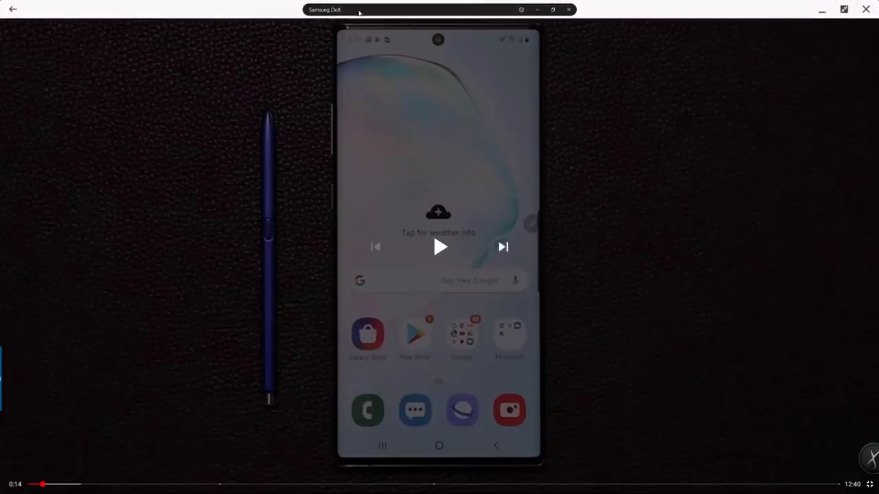
{"action": "left_click", "coordinate": [552, 9]}
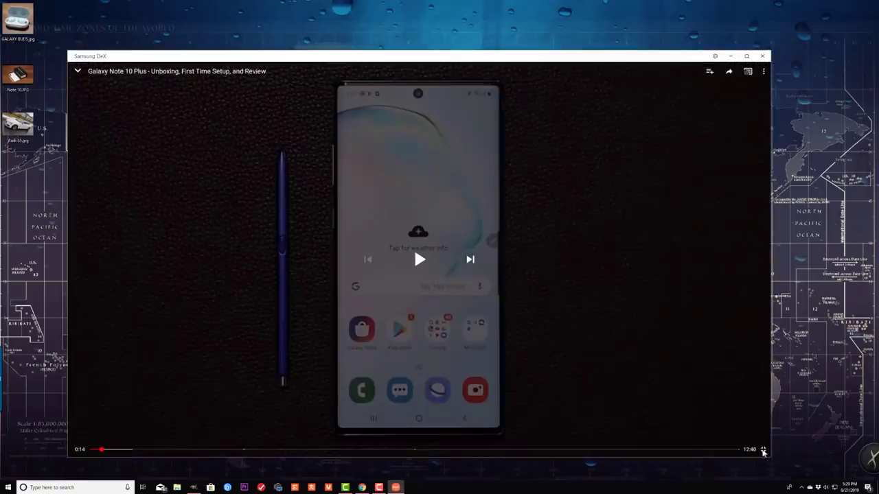
{"action": "left_click", "coordinate": [762, 450]}
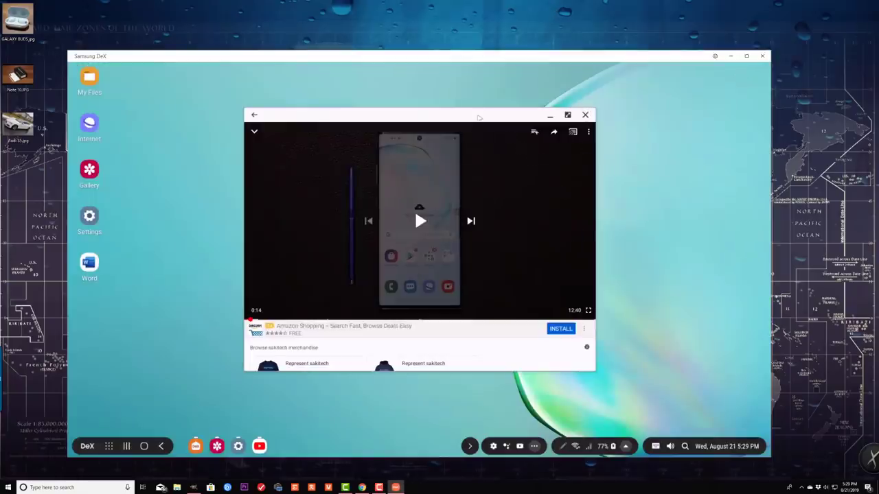
{"action": "left_click", "coordinate": [543, 127]}
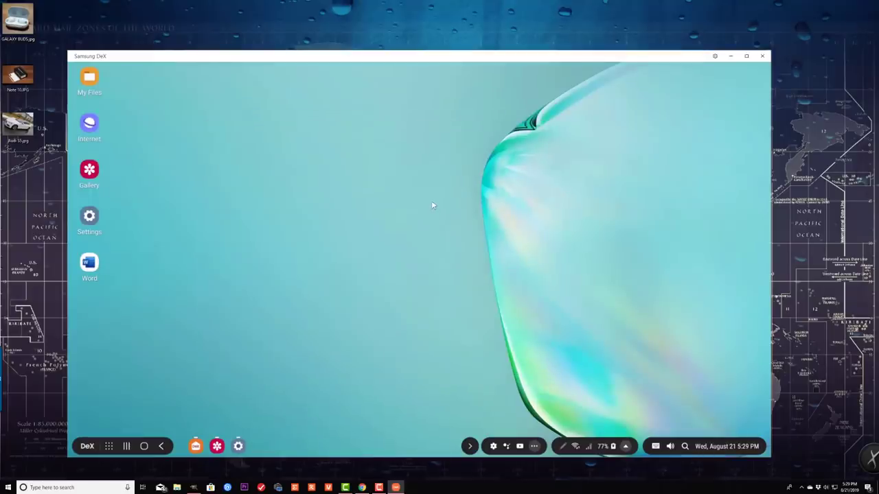
Set the pink Default 2 wallpaper as the DeX home screen background.
{"action": "right_click", "coordinate": [257, 182]}
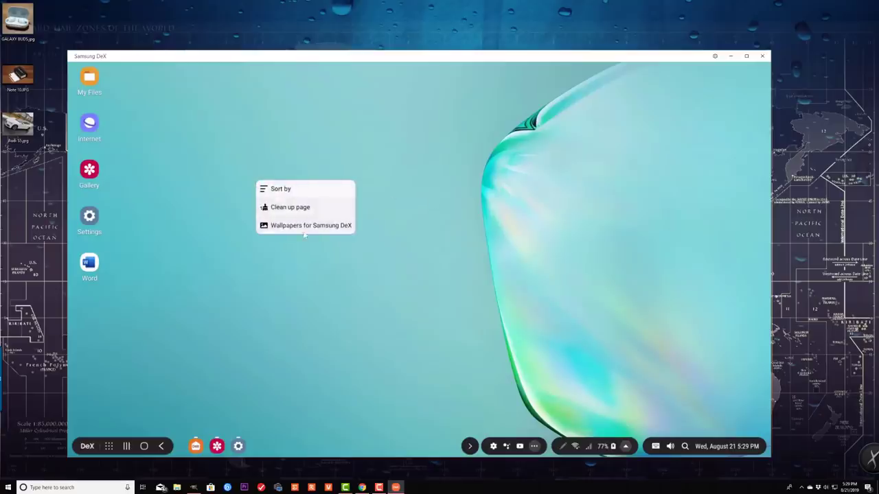
{"action": "left_click", "coordinate": [308, 227]}
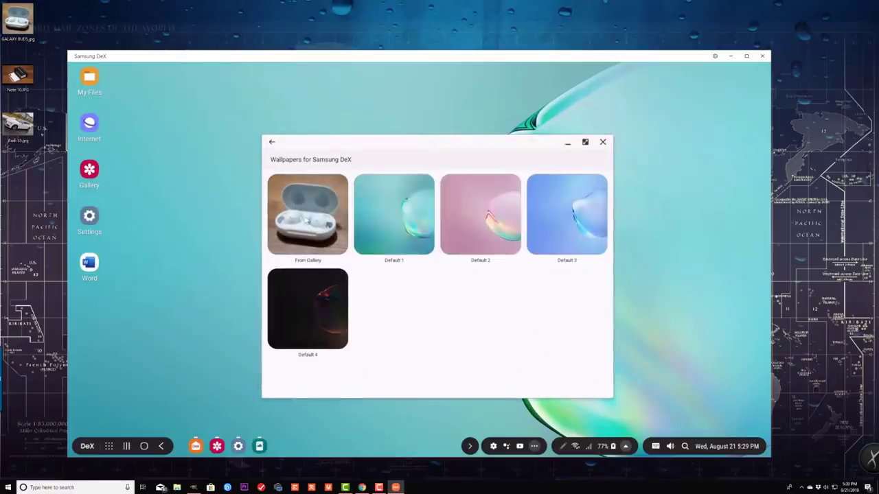
{"action": "left_click", "coordinate": [294, 220]}
{"action": "left_click", "coordinate": [272, 143]}
{"action": "left_click", "coordinate": [489, 228]}
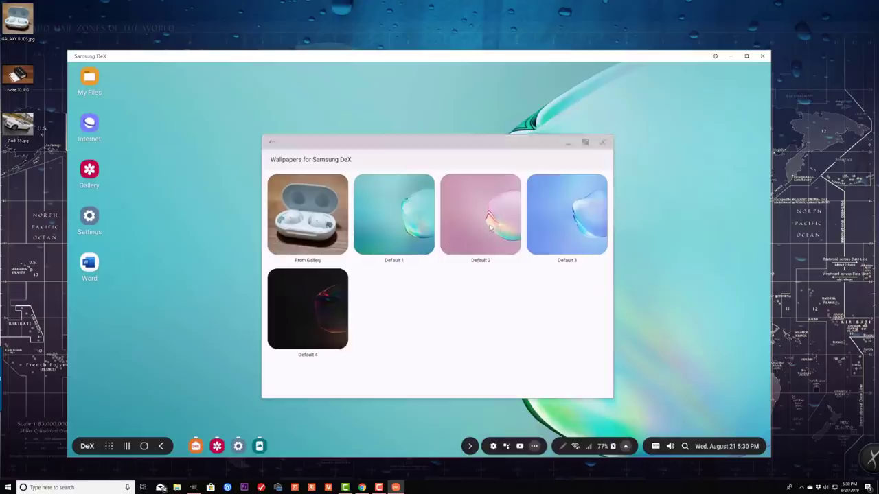
{"action": "left_click", "coordinate": [371, 373]}
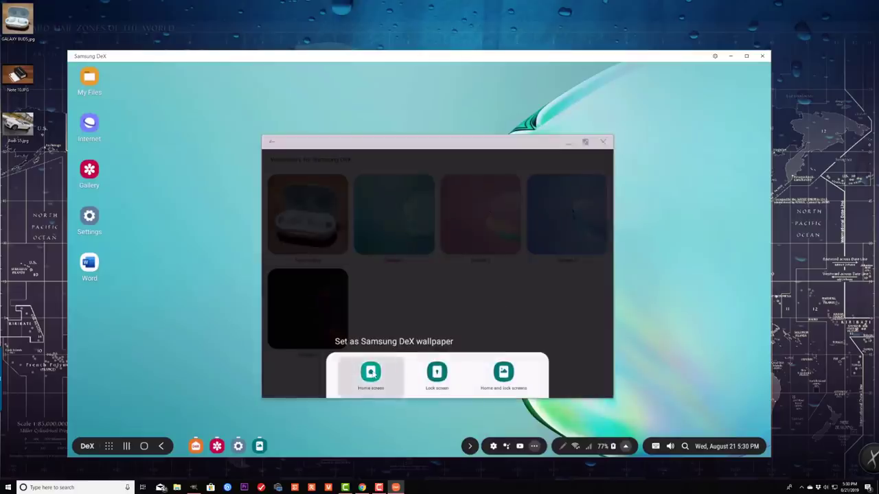
{"action": "left_click", "coordinate": [437, 375]}
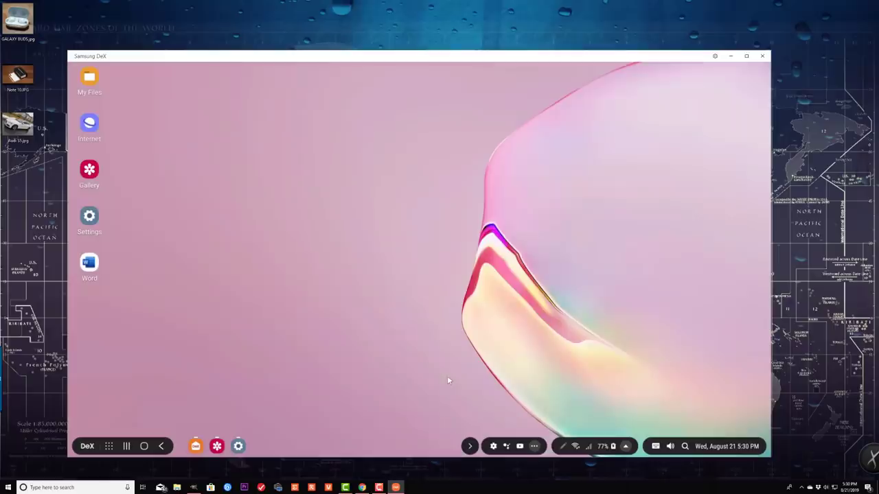